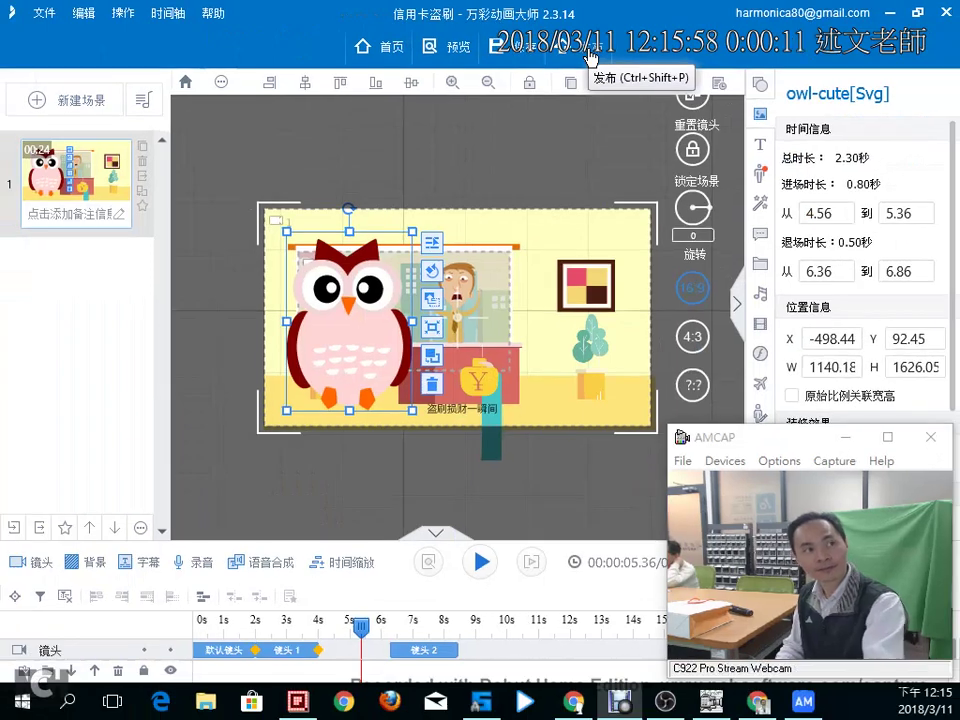
Open the publishing options and mark the 输出到云:分享到微信 type with a red tick and circle on the magnified screen.
{"action": "left_click", "coordinate": [590, 57]}
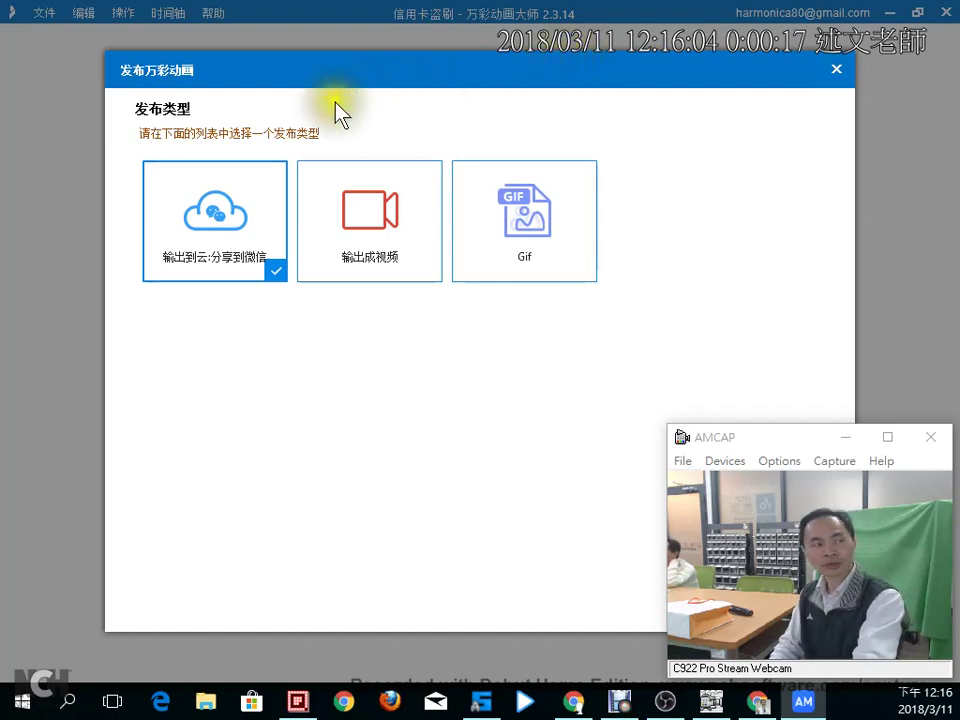
{"action": "key", "text": "ctrl+1"}
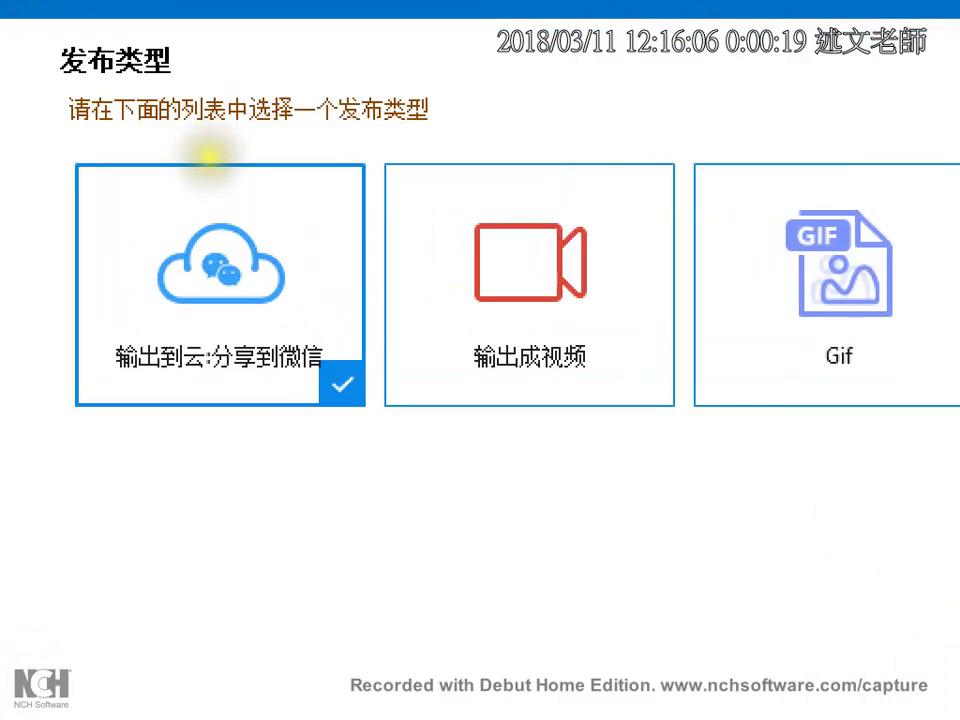
{"action": "left_click", "coordinate": [210, 122]}
{"action": "mouse_move", "coordinate": [195, 197]}
{"action": "left_mouse_down"}
{"action": "mouse_move", "coordinate": [213, 252]}
{"action": "mouse_move", "coordinate": [305, 172]}
{"action": "left_mouse_up"}
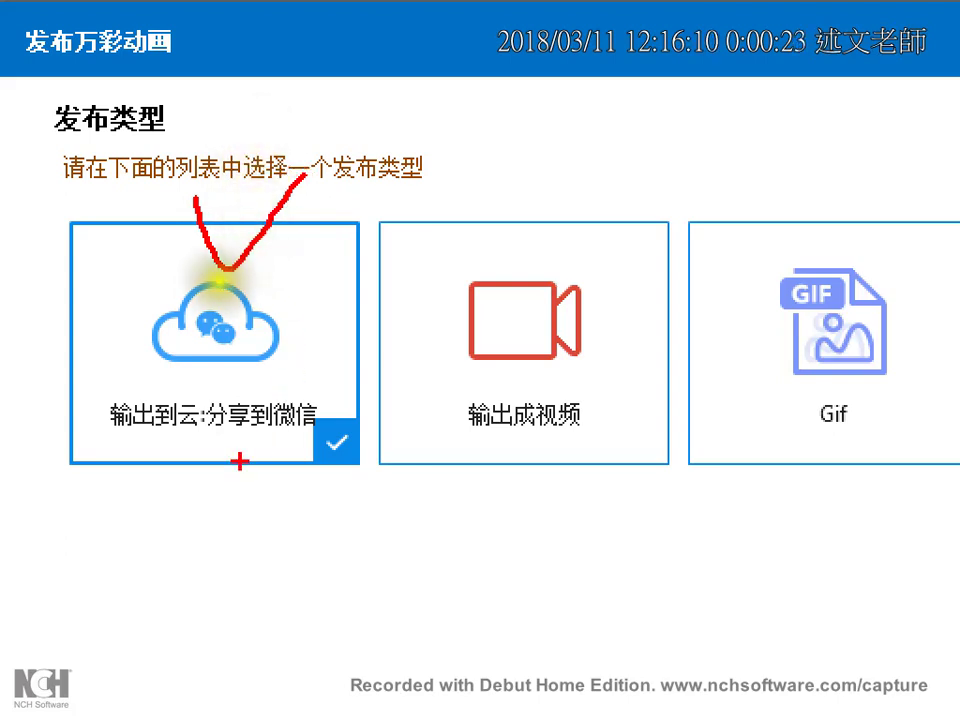
{"action": "mouse_move", "coordinate": [205, 468]}
{"action": "left_mouse_down"}
{"action": "mouse_move", "coordinate": [168, 470]}
{"action": "mouse_move", "coordinate": [104, 362]}
{"action": "mouse_move", "coordinate": [222, 215]}
{"action": "mouse_move", "coordinate": [350, 256]}
{"action": "mouse_move", "coordinate": [370, 362]}
{"action": "mouse_move", "coordinate": [322, 422]}
{"action": "mouse_move", "coordinate": [118, 467]}
{"action": "left_mouse_up"}
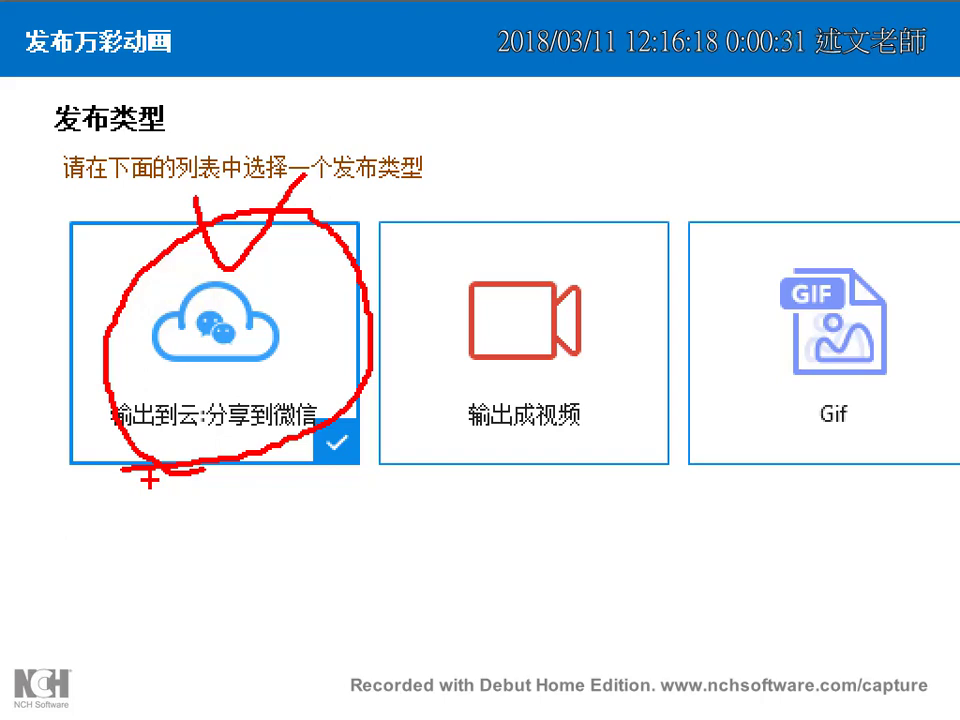
{"action": "key", "text": "Escape"}
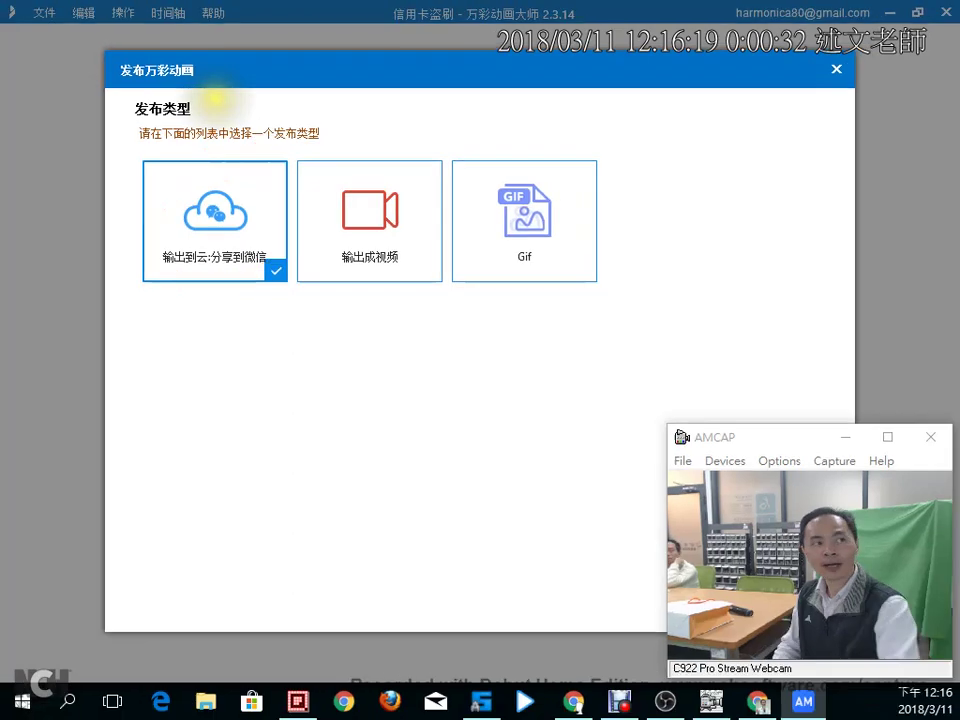
Minimize the webcam window and continue to the settings of the 输出到云:分享到微信 publish type.
{"action": "left_click", "coordinate": [222, 236]}
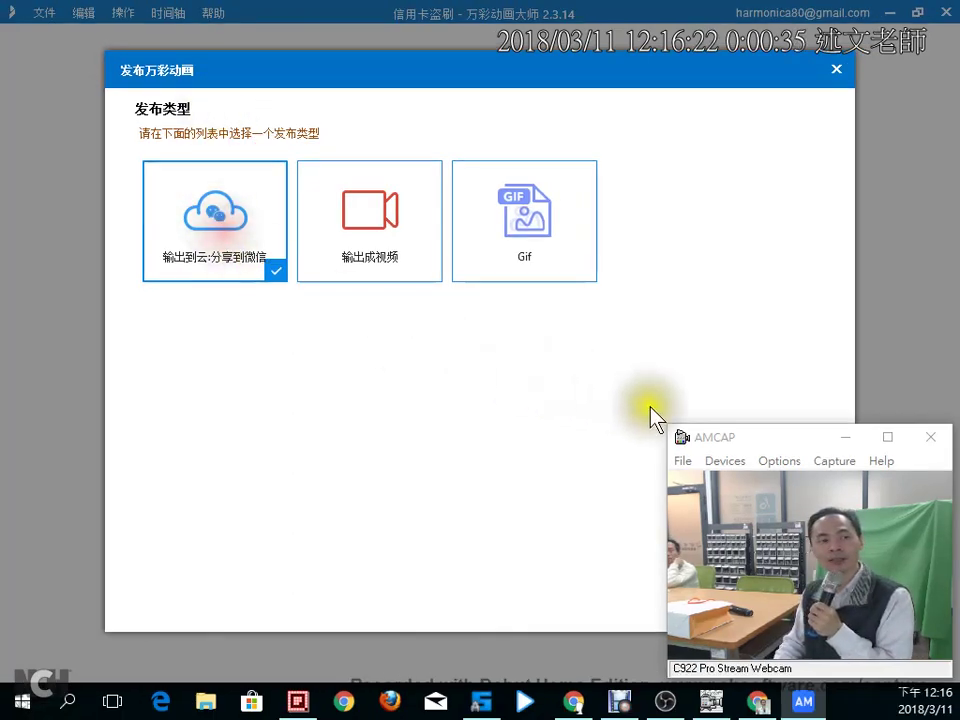
{"action": "left_click", "coordinate": [845, 437]}
{"action": "left_click", "coordinate": [797, 598]}
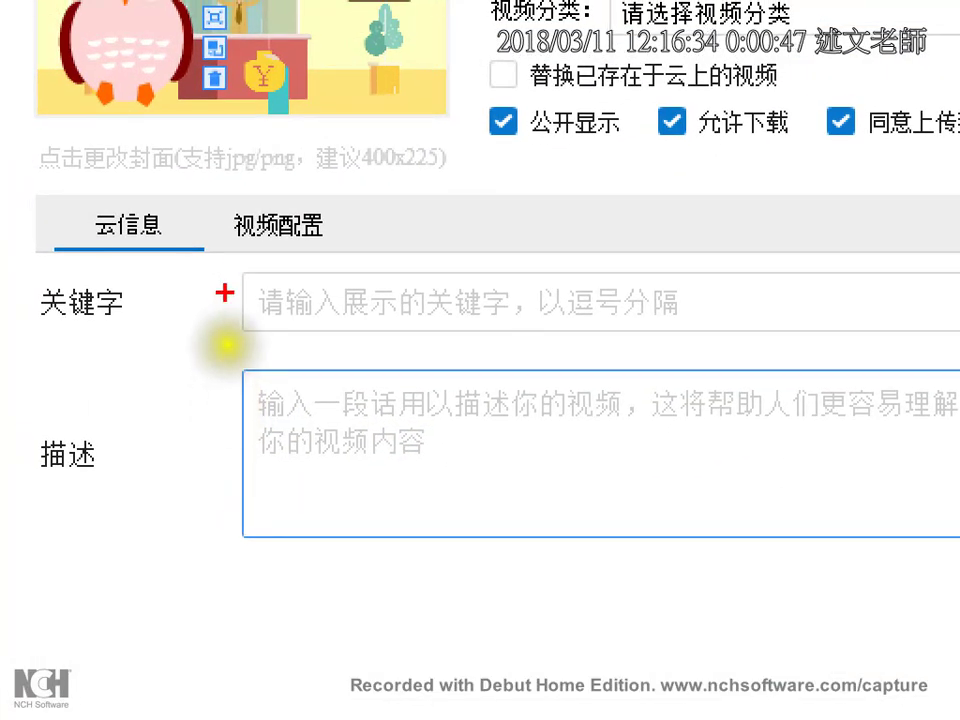
Tick the 关键字 and 描述 fields in red and underline the 公开显示 and 允许下载 options on the magnified screen.
{"action": "mouse_move", "coordinate": [227, 273]}
{"action": "left_mouse_down"}
{"action": "mouse_move", "coordinate": [270, 293]}
{"action": "mouse_move", "coordinate": [288, 268]}
{"action": "left_mouse_up"}
{"action": "mouse_move", "coordinate": [184, 401]}
{"action": "left_mouse_down"}
{"action": "mouse_move", "coordinate": [213, 412]}
{"action": "mouse_move", "coordinate": [262, 352]}
{"action": "left_mouse_up"}
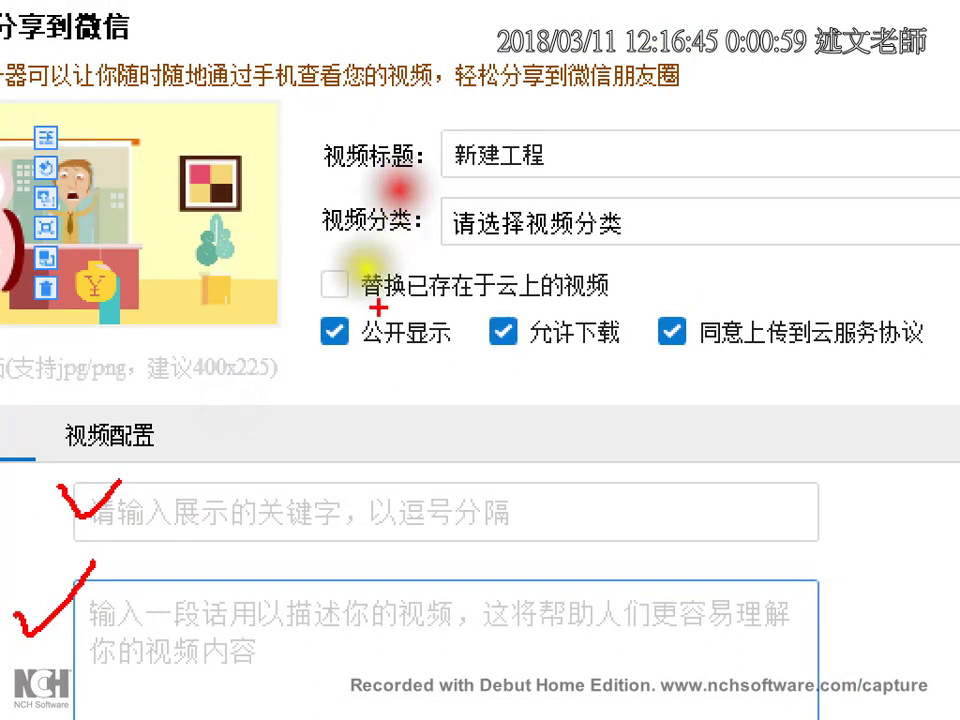
{"action": "left_click_drag", "start_coordinate": [313, 366], "coordinate": [617, 360]}
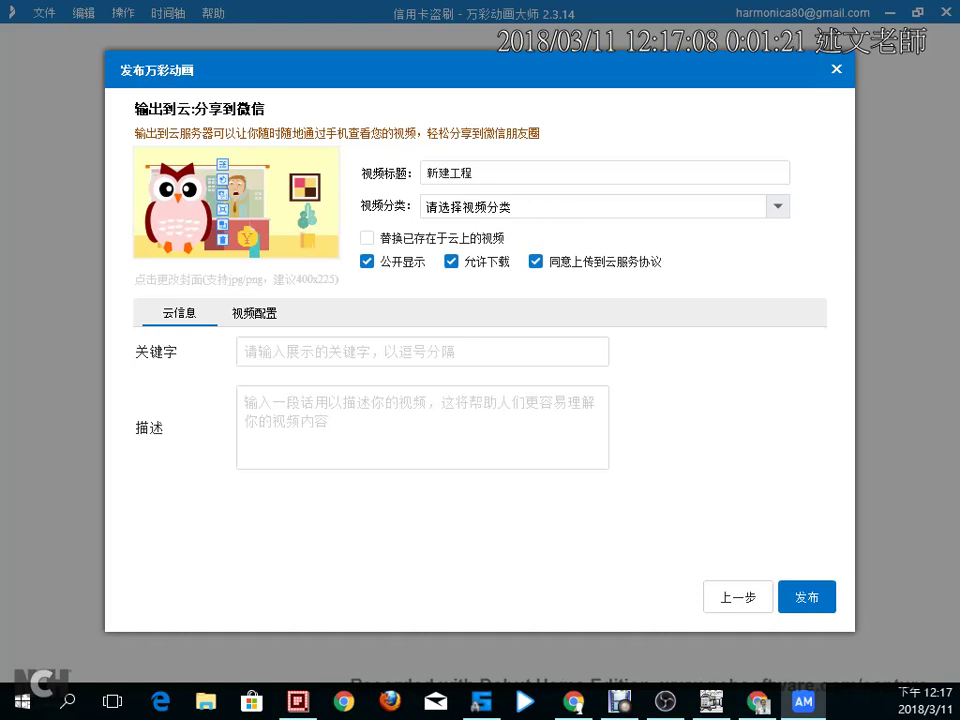
Go back and choose 输出成视频 as the publish type, then expand its 高级选项.
{"action": "left_click", "coordinate": [736, 599]}
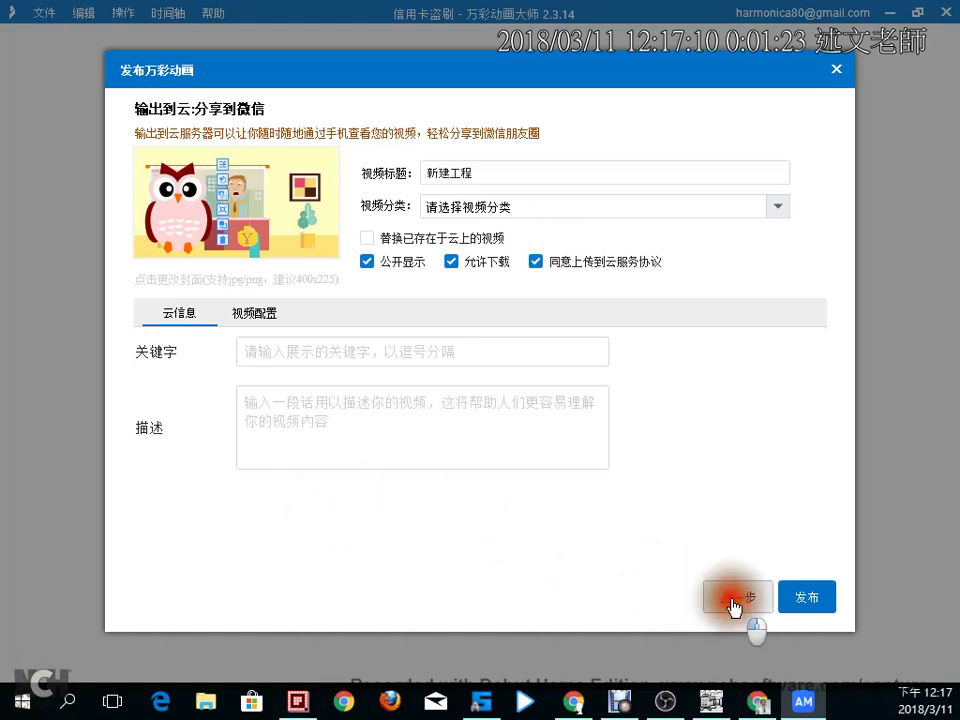
{"action": "left_click", "coordinate": [377, 228]}
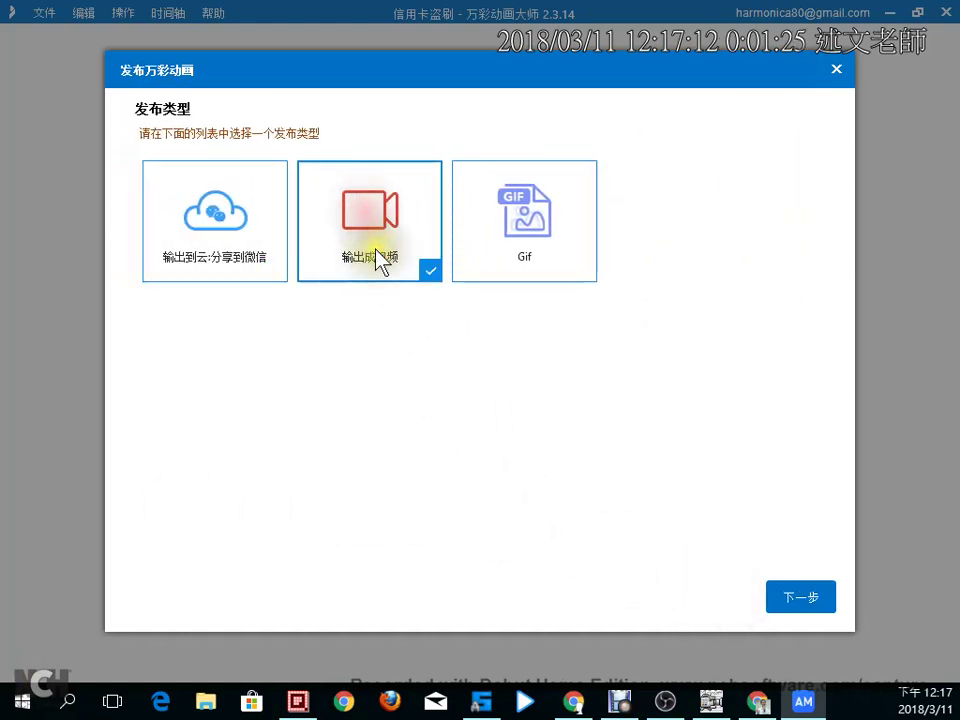
{"action": "left_click", "coordinate": [812, 595]}
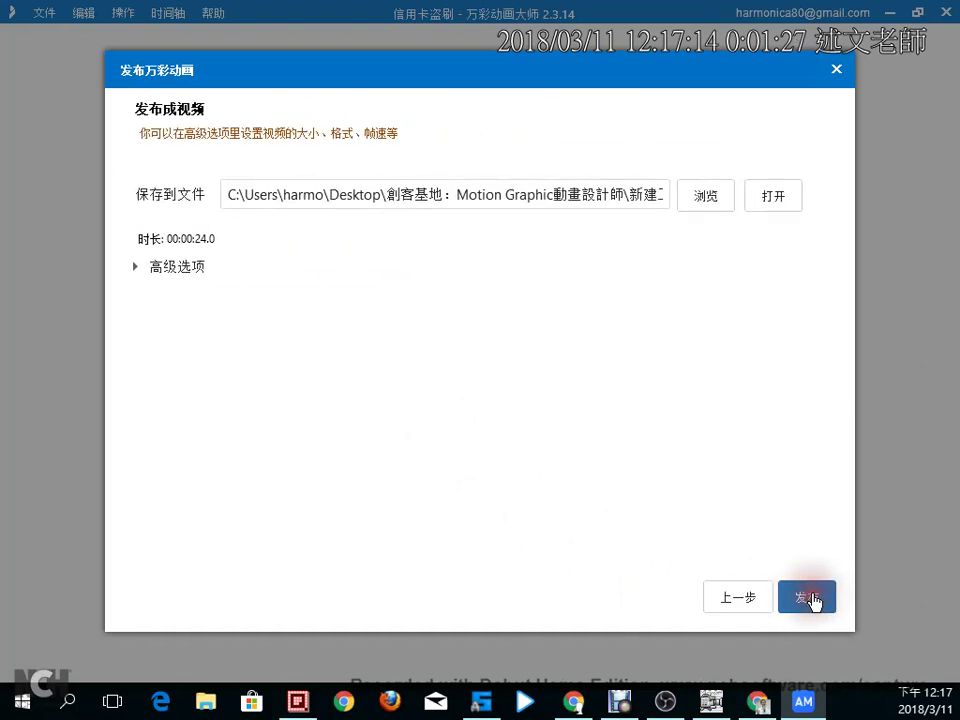
{"action": "left_click", "coordinate": [157, 272]}
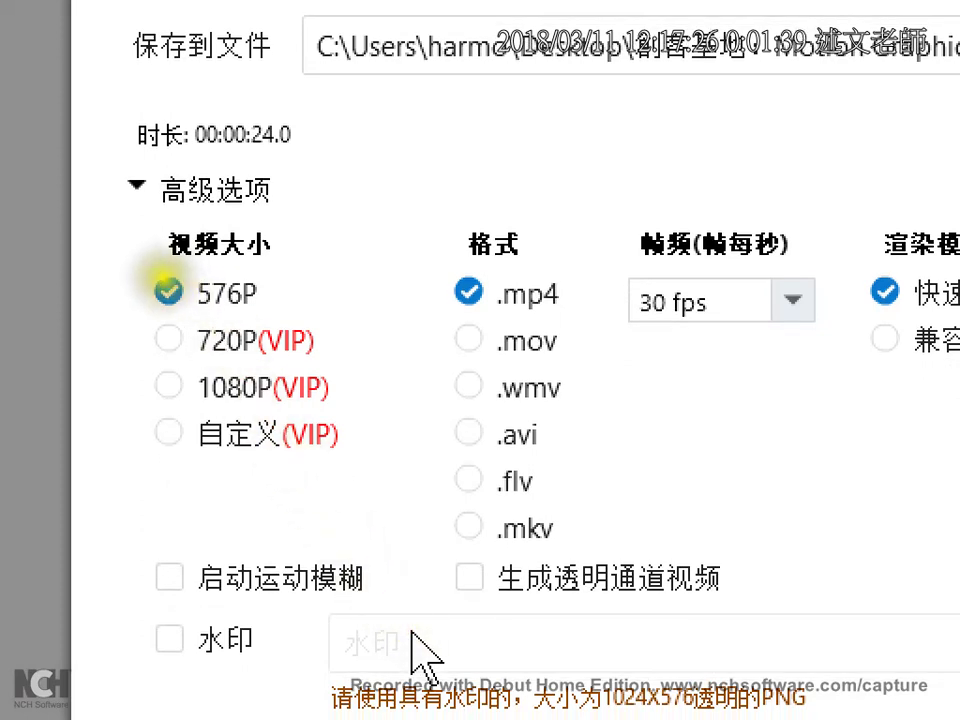
Frame the 视频大小 choices in red, mark the VIP sizes with a line, underline 576P, and undo the stray dot.
{"action": "mouse_move", "coordinate": [148, 268]}
{"action": "left_mouse_down"}
{"action": "mouse_move", "coordinate": [156, 300]}
{"action": "mouse_move", "coordinate": [360, 462]}
{"action": "left_mouse_up"}
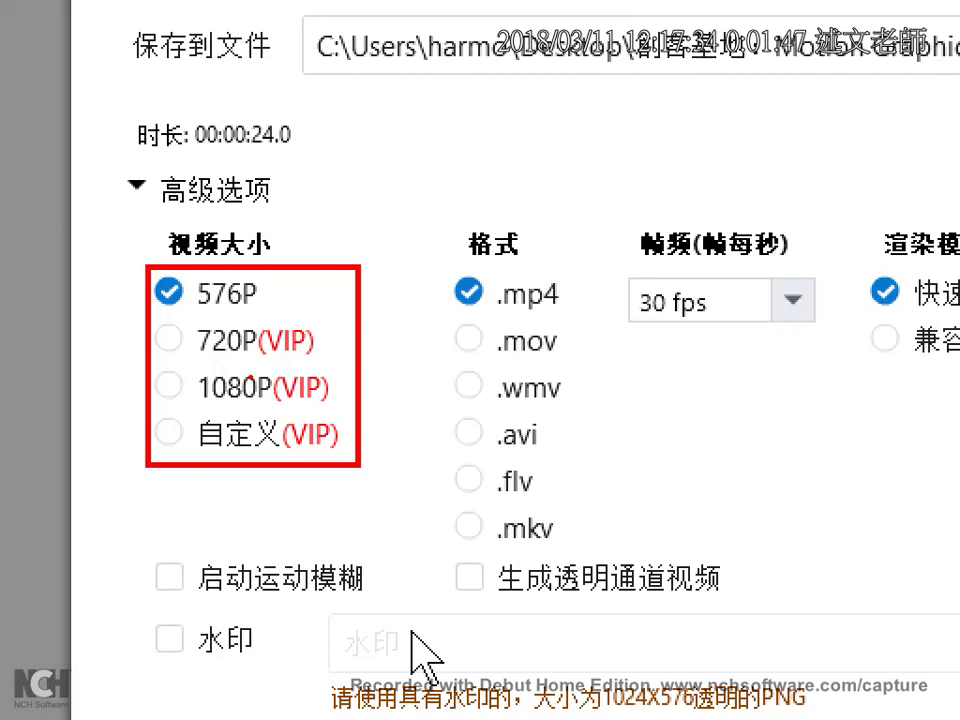
{"action": "left_click_drag", "start_coordinate": [333, 328], "coordinate": [341, 455]}
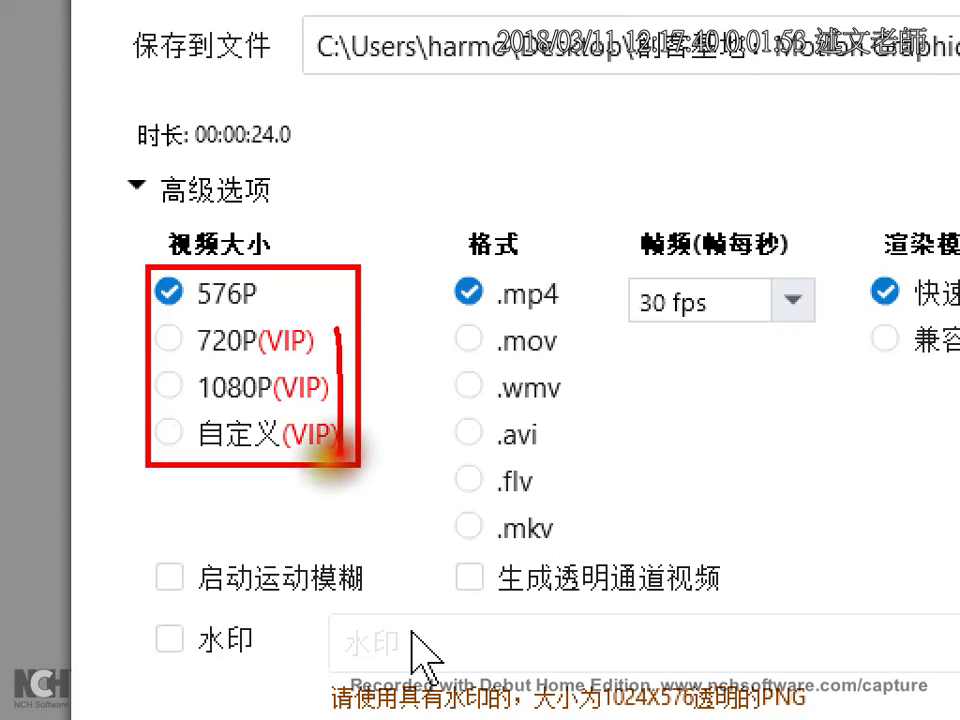
{"action": "left_click_drag", "start_coordinate": [180, 313], "coordinate": [262, 315]}
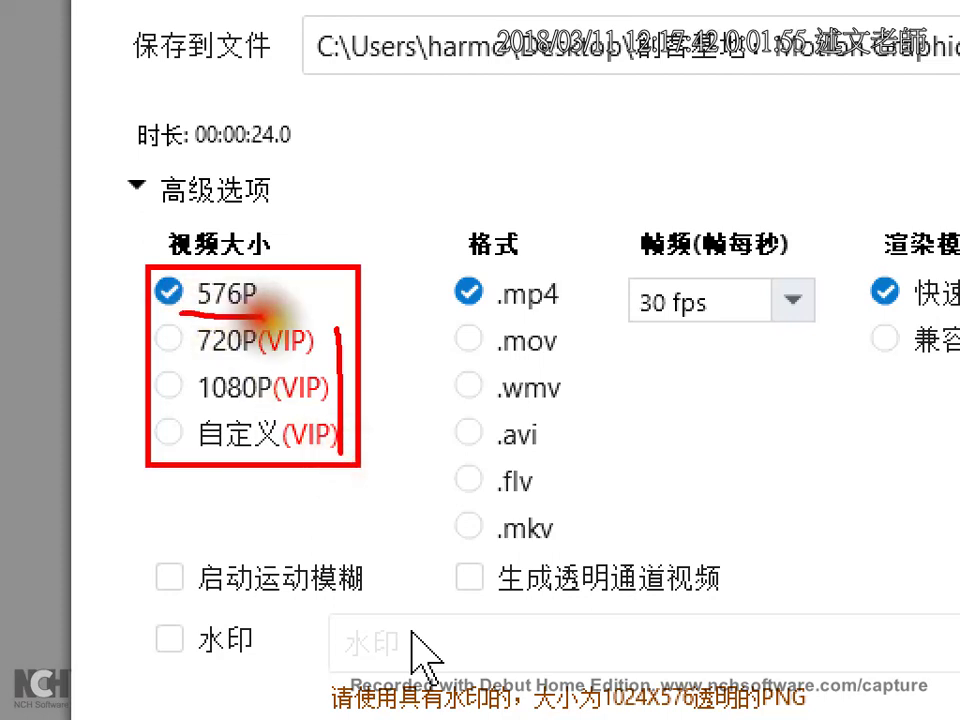
{"action": "left_click", "coordinate": [325, 341]}
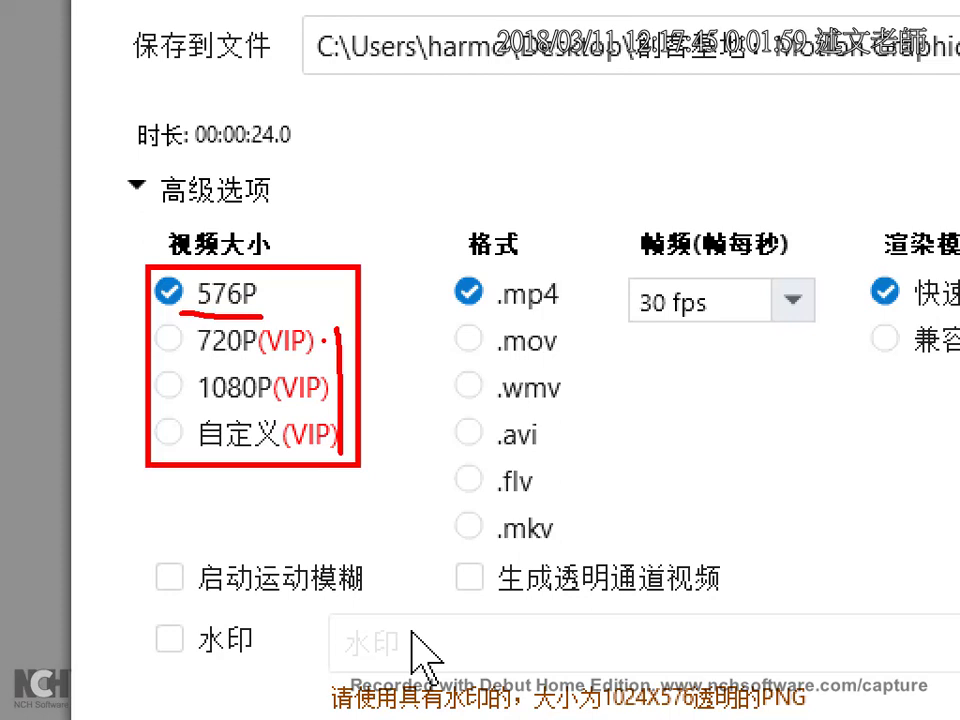
{"action": "key", "text": "ctrl+z"}
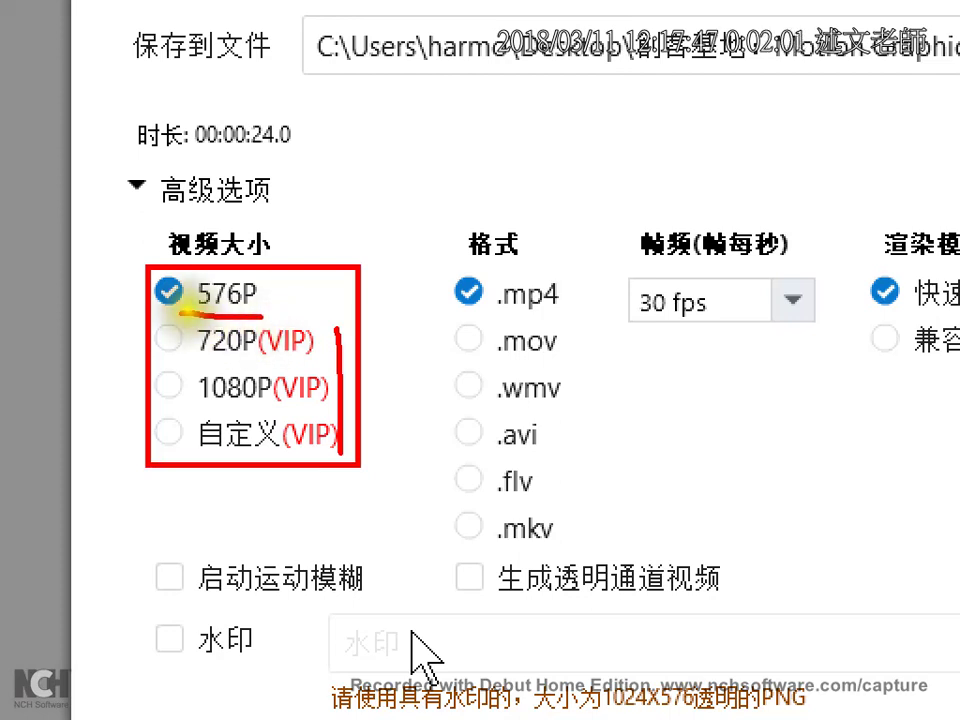
Handwrite 1024X in front of 576P and point a red arrow at the 1024X576 watermark size note.
{"action": "mouse_move", "coordinate": [20, 282]}
{"action": "left_mouse_down"}
{"action": "mouse_move", "coordinate": [8, 305]}
{"action": "mouse_move", "coordinate": [38, 285]}
{"action": "mouse_move", "coordinate": [68, 303]}
{"action": "mouse_move", "coordinate": [58, 285]}
{"action": "mouse_move", "coordinate": [96, 318]}
{"action": "mouse_move", "coordinate": [135, 275]}
{"action": "mouse_move", "coordinate": [128, 318]}
{"action": "left_mouse_up"}
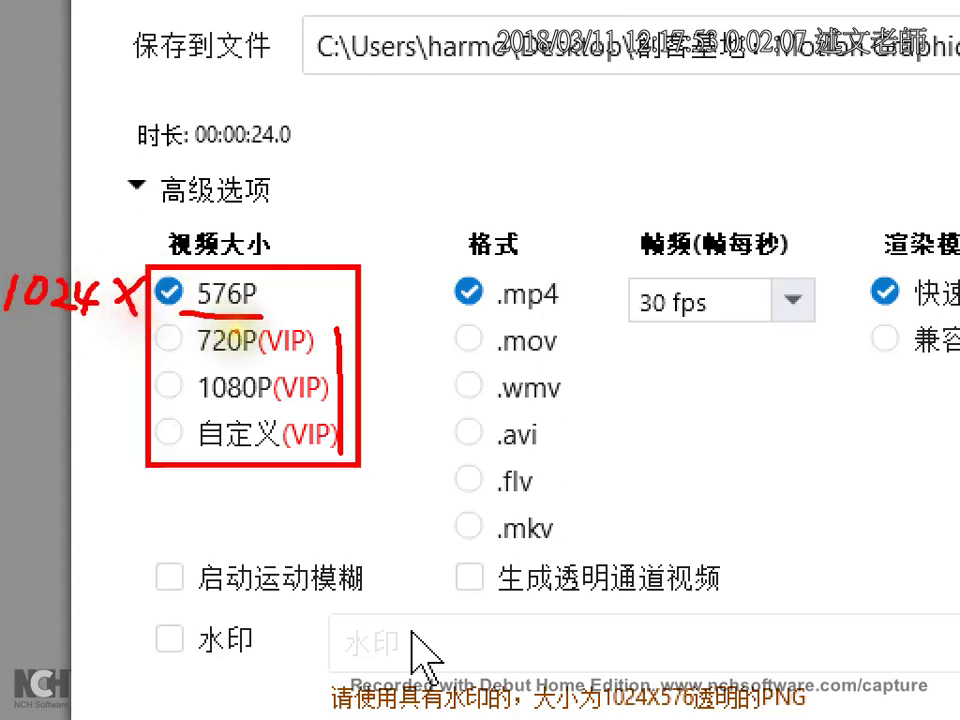
{"action": "left_click", "coordinate": [251, 437]}
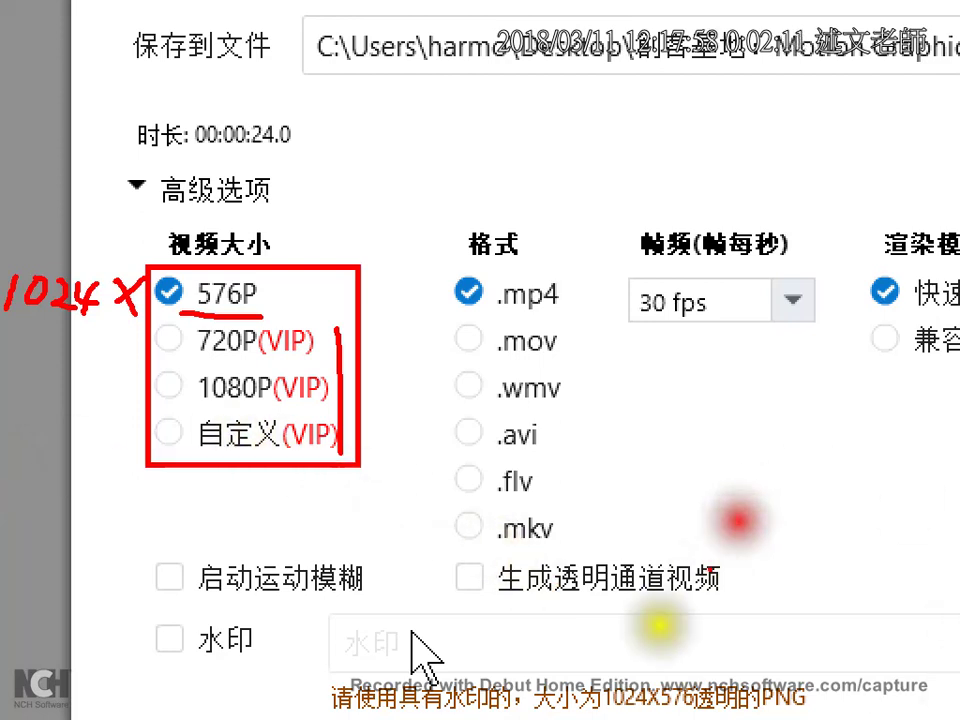
{"action": "left_click_drag", "start_coordinate": [733, 580], "coordinate": [690, 662]}
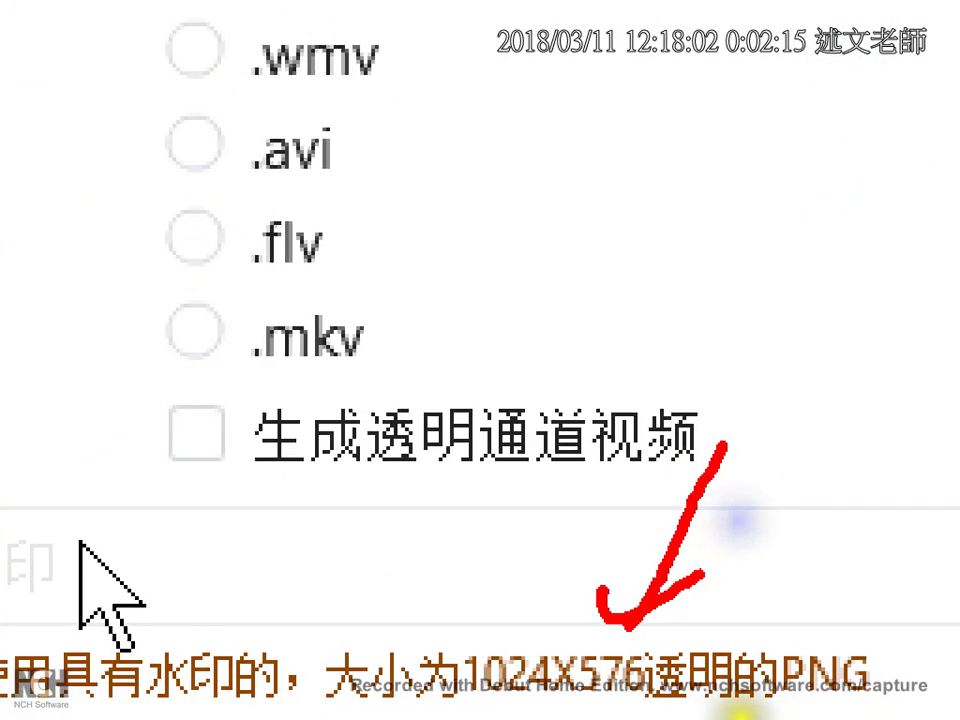
{"action": "left_click_drag", "start_coordinate": [445, 697], "coordinate": [660, 705]}
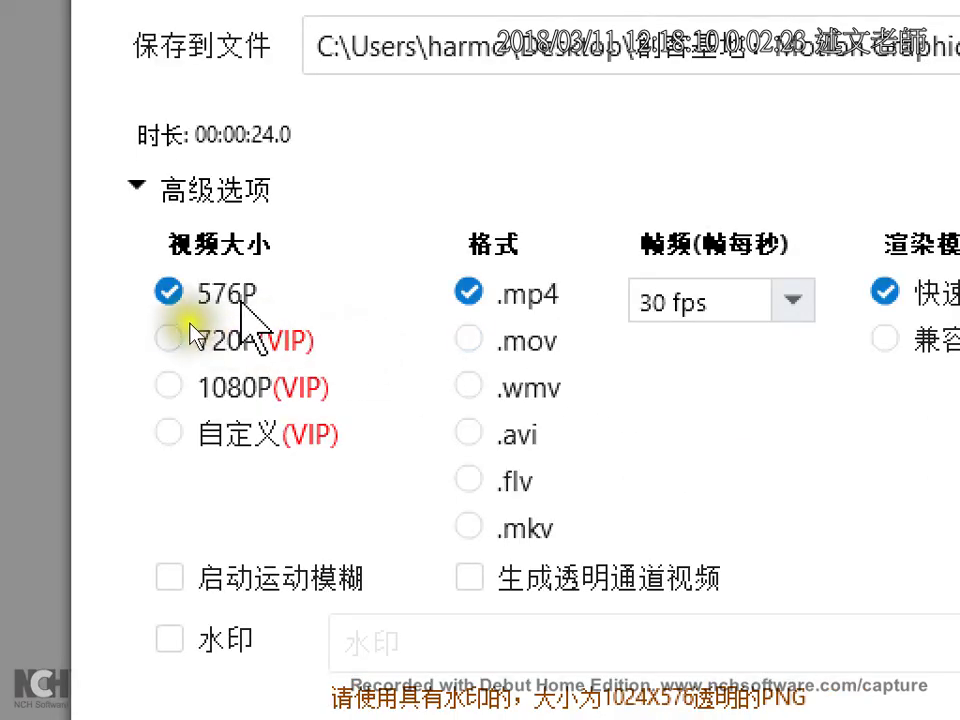
Expand the 帧频 choices, circle 30 fps in red, and underline 24 fps and 25 fps.
{"action": "mouse_move", "coordinate": [240, 298]}
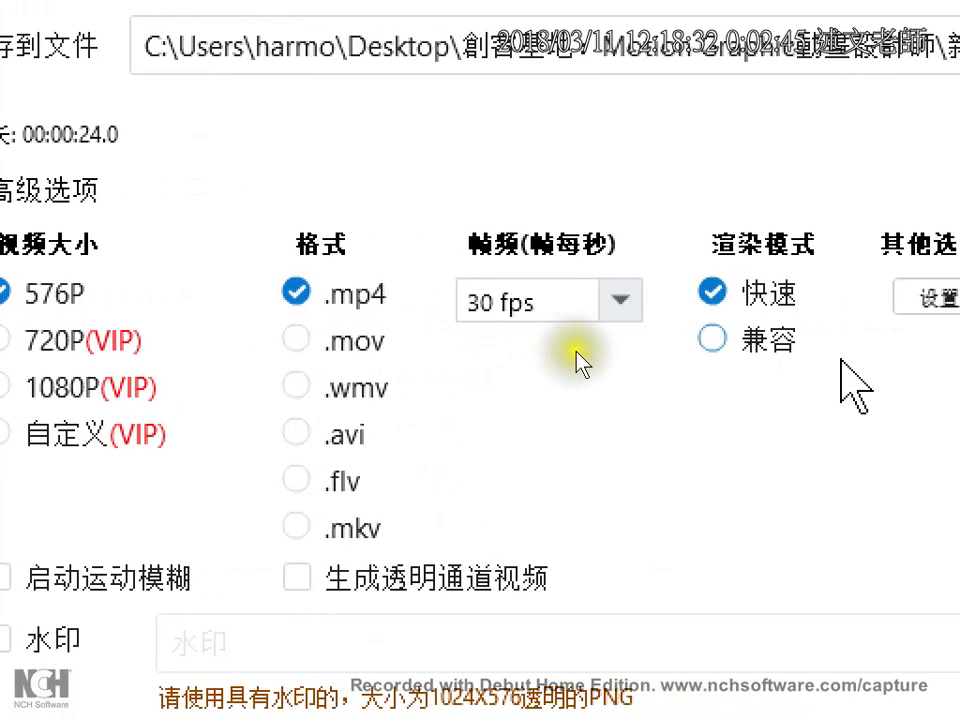
{"action": "left_click", "coordinate": [795, 303]}
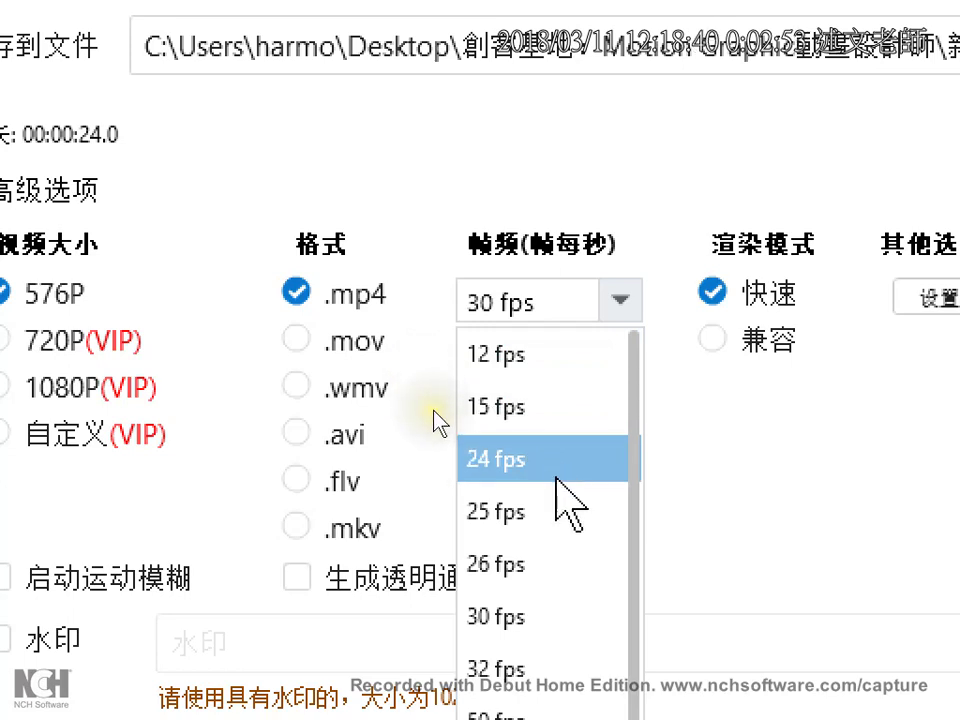
{"action": "left_click", "coordinate": [548, 318]}
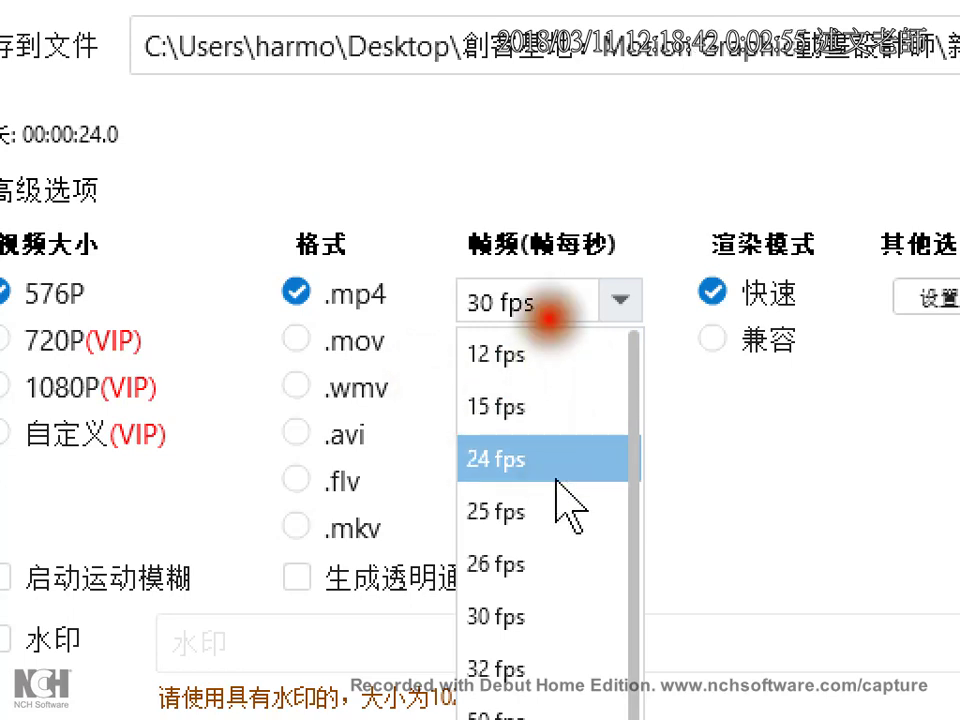
{"action": "mouse_move", "coordinate": [548, 318]}
{"action": "left_mouse_down"}
{"action": "mouse_move", "coordinate": [507, 322]}
{"action": "mouse_move", "coordinate": [457, 314]}
{"action": "mouse_move", "coordinate": [448, 303]}
{"action": "mouse_move", "coordinate": [545, 262]}
{"action": "mouse_move", "coordinate": [580, 297]}
{"action": "mouse_move", "coordinate": [535, 328]}
{"action": "left_mouse_up"}
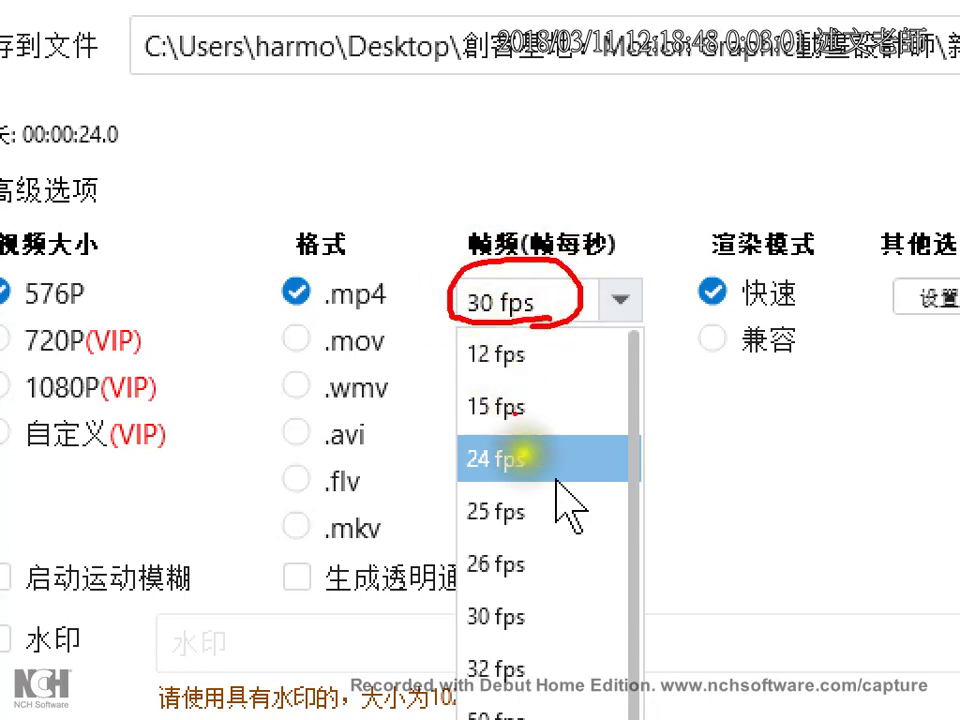
{"action": "left_click_drag", "start_coordinate": [432, 486], "coordinate": [555, 487]}
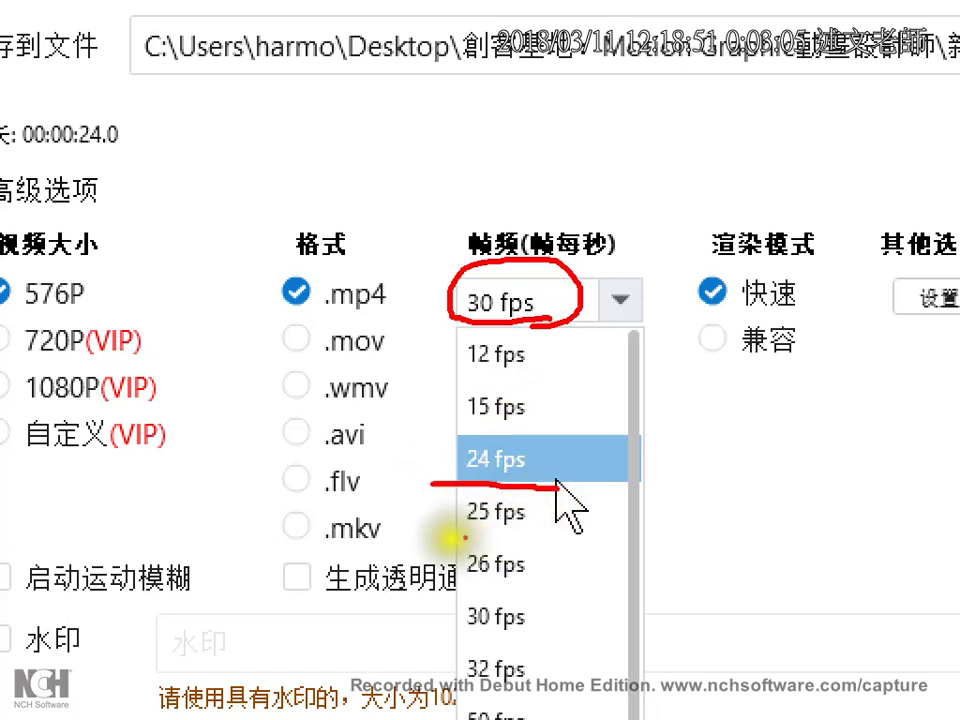
{"action": "left_click_drag", "start_coordinate": [448, 538], "coordinate": [540, 538]}
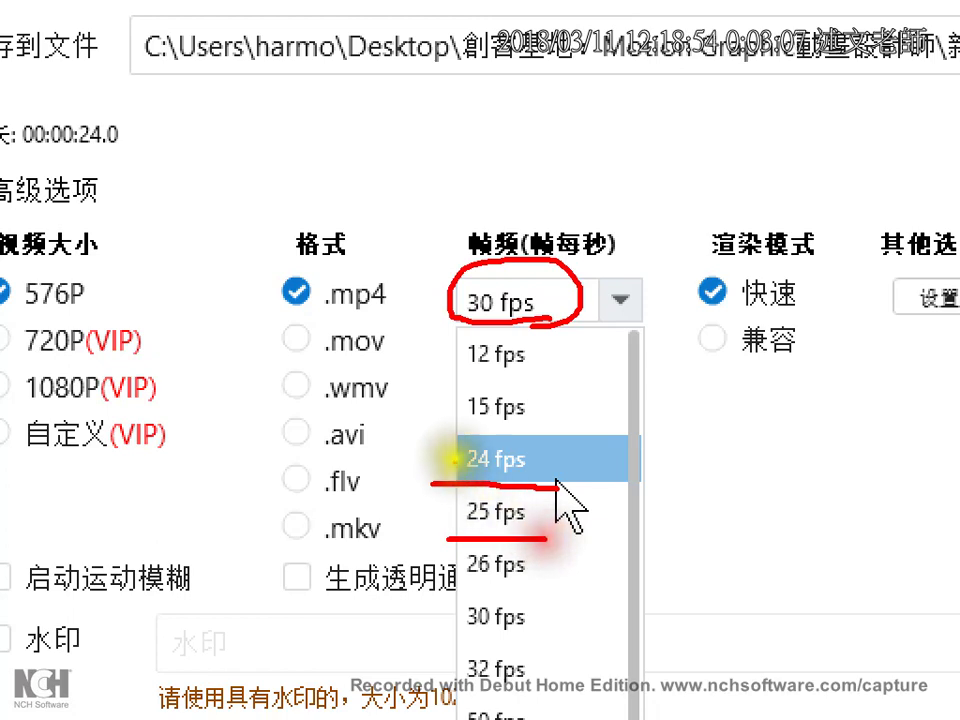
Add red side lines beside 24–25 fps and 30 fps, then box 12 fps and 15 fps with an arrow pointing at them.
{"action": "left_click_drag", "start_coordinate": [452, 440], "coordinate": [452, 545]}
{"action": "left_click_drag", "start_coordinate": [440, 265], "coordinate": [437, 368]}
{"action": "left_click_drag", "start_coordinate": [430, 325], "coordinate": [560, 322]}
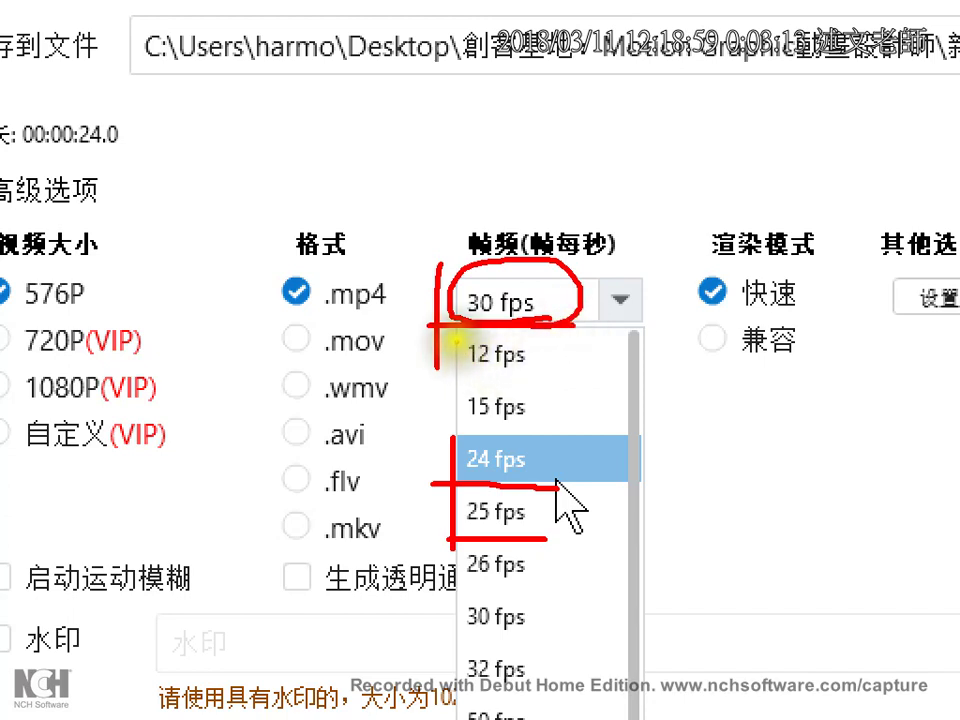
{"action": "mouse_move", "coordinate": [452, 338]}
{"action": "left_mouse_down"}
{"action": "mouse_move", "coordinate": [455, 428]}
{"action": "mouse_move", "coordinate": [553, 420]}
{"action": "mouse_move", "coordinate": [564, 369]}
{"action": "mouse_move", "coordinate": [558, 300]}
{"action": "mouse_move", "coordinate": [440, 330]}
{"action": "left_mouse_up"}
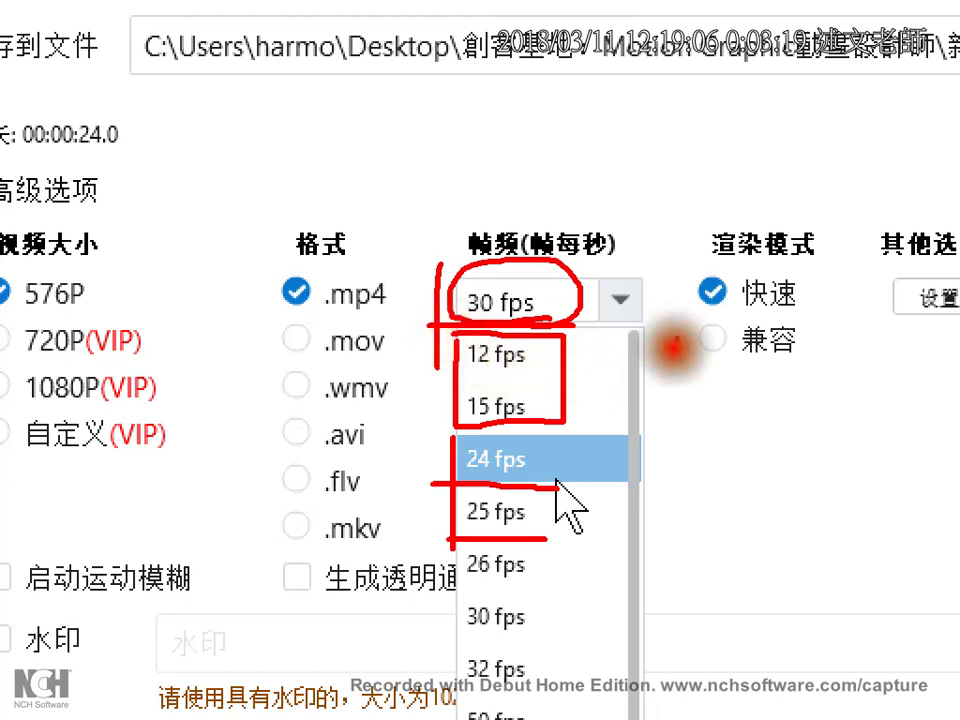
{"action": "mouse_move", "coordinate": [676, 338]}
{"action": "left_mouse_down"}
{"action": "mouse_move", "coordinate": [635, 372]}
{"action": "mouse_move", "coordinate": [597, 372]}
{"action": "mouse_move", "coordinate": [628, 386]}
{"action": "left_mouse_up"}
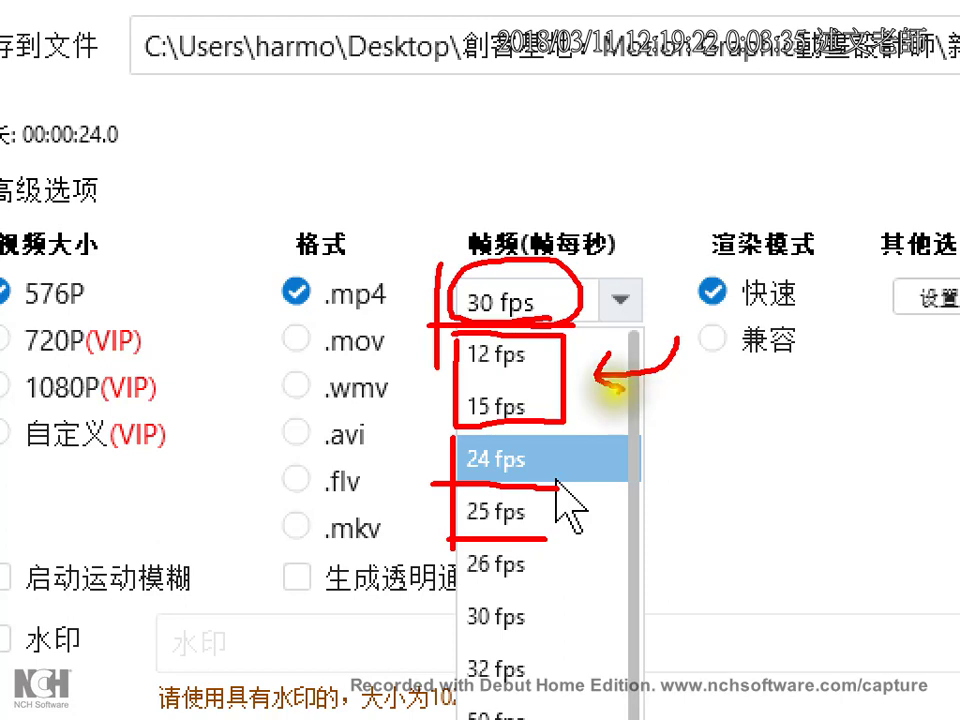
Clear the red marks, underline and circle 12 fps, and draw a line beside 24 fps.
{"action": "key", "text": "e"}
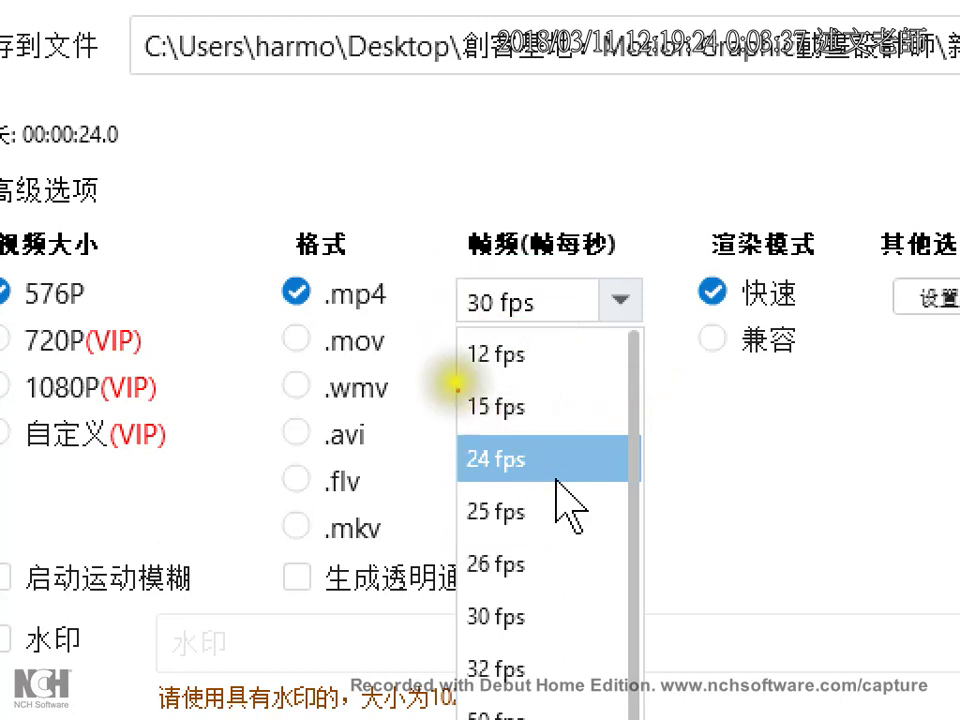
{"action": "left_click_drag", "start_coordinate": [455, 368], "coordinate": [533, 370]}
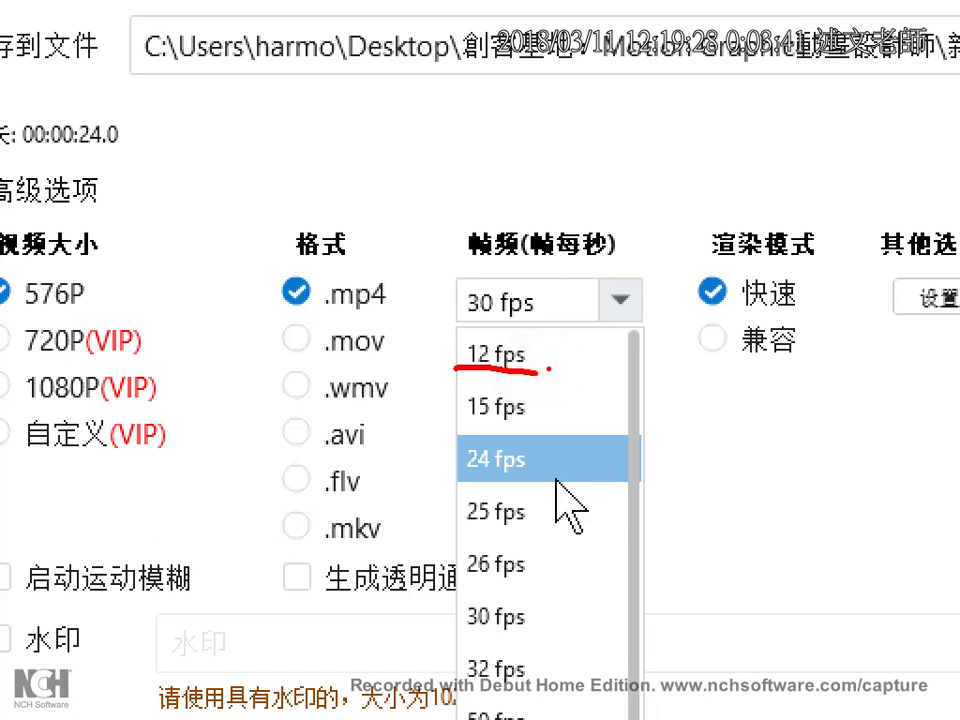
{"action": "mouse_move", "coordinate": [485, 374]}
{"action": "left_mouse_down"}
{"action": "mouse_move", "coordinate": [543, 336]}
{"action": "mouse_move", "coordinate": [512, 381]}
{"action": "left_mouse_up"}
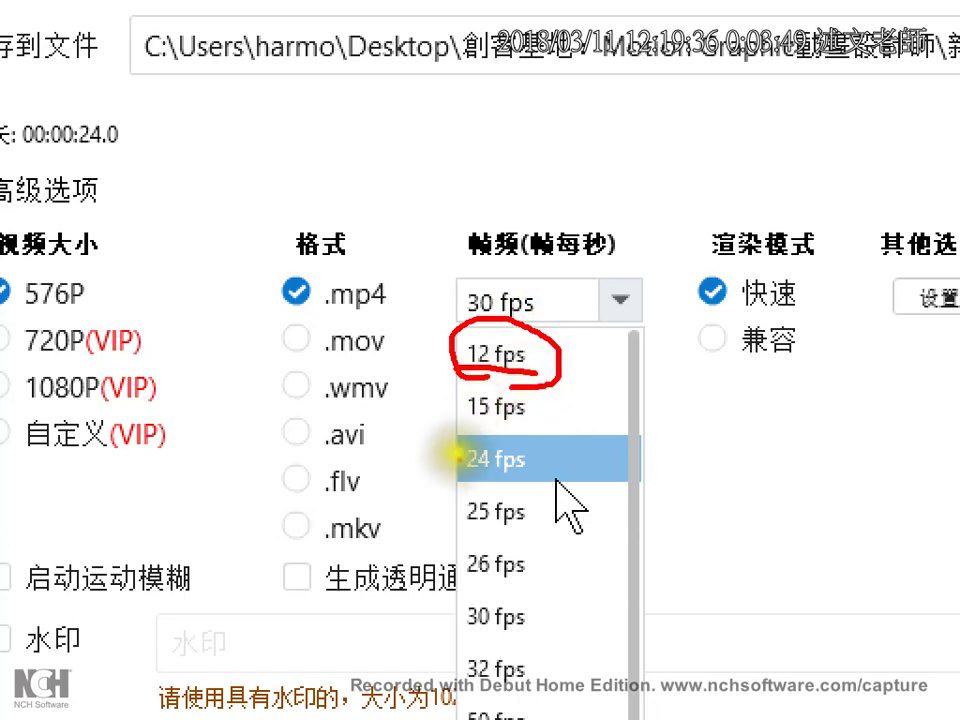
{"action": "left_click_drag", "start_coordinate": [456, 440], "coordinate": [451, 500]}
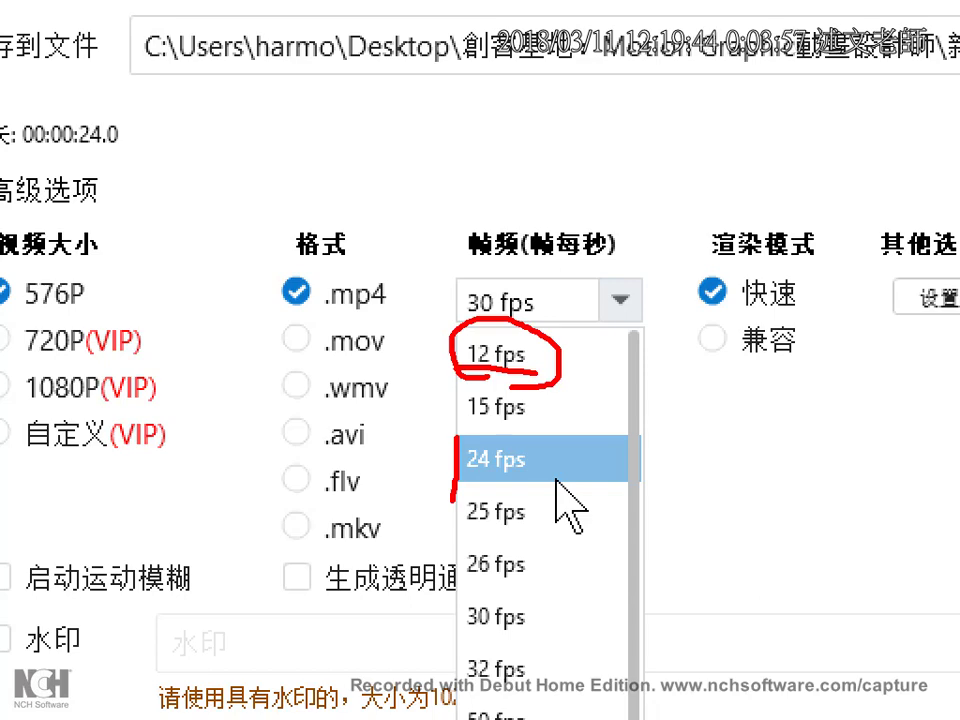
Clear the red marks from the frame-rate options and close the 帧频 choices.
{"action": "key", "text": "Escape"}
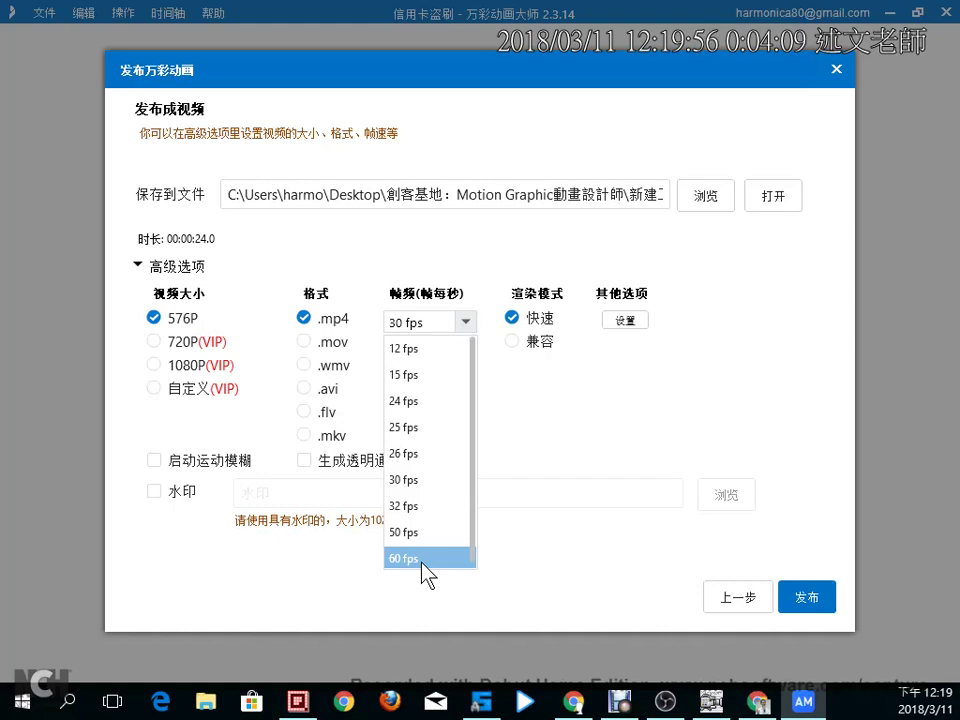
{"action": "left_click", "coordinate": [697, 377]}
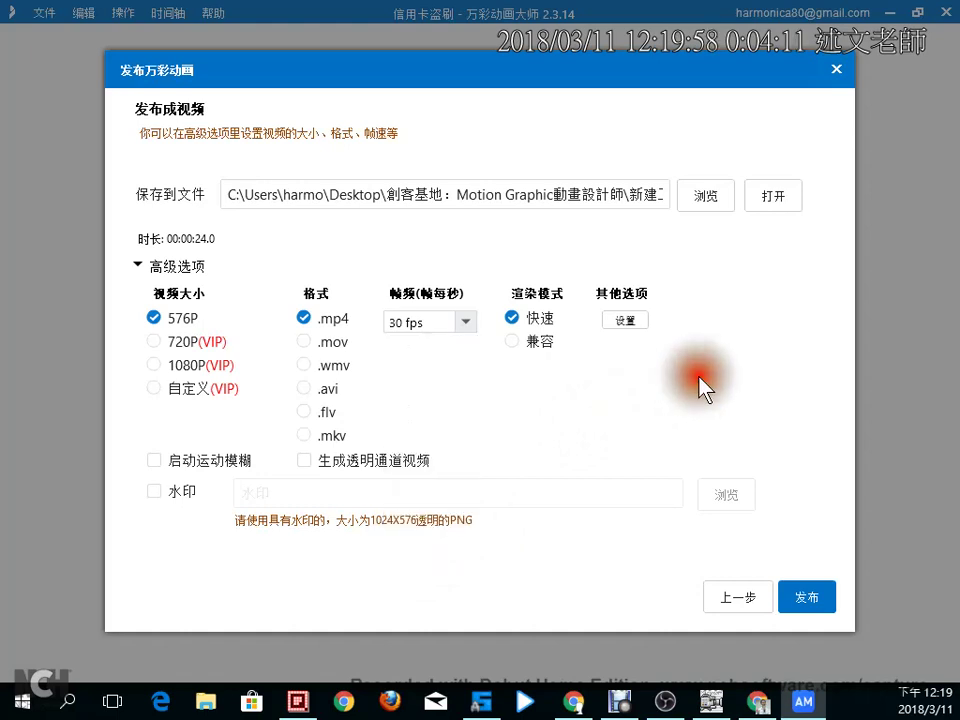
{"action": "left_click", "coordinate": [803, 599]}
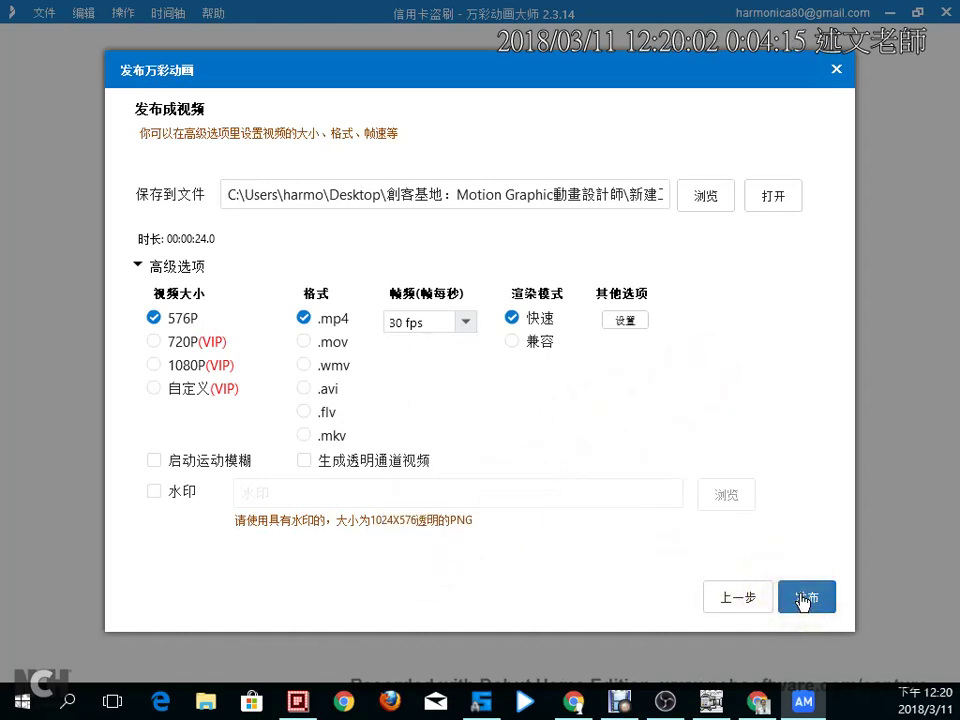
Switch to OBS to view the virtual studio scene with the animated presenter, and return to 万彩动画大师.
{"action": "left_click", "coordinate": [665, 702]}
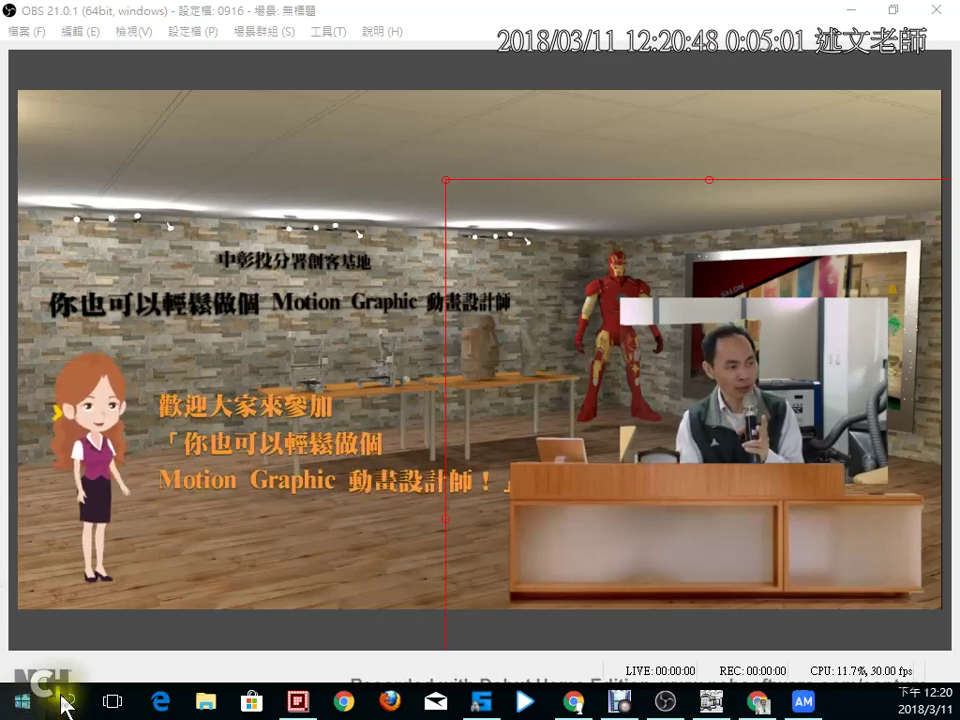
{"action": "key", "text": "alt+Tab"}
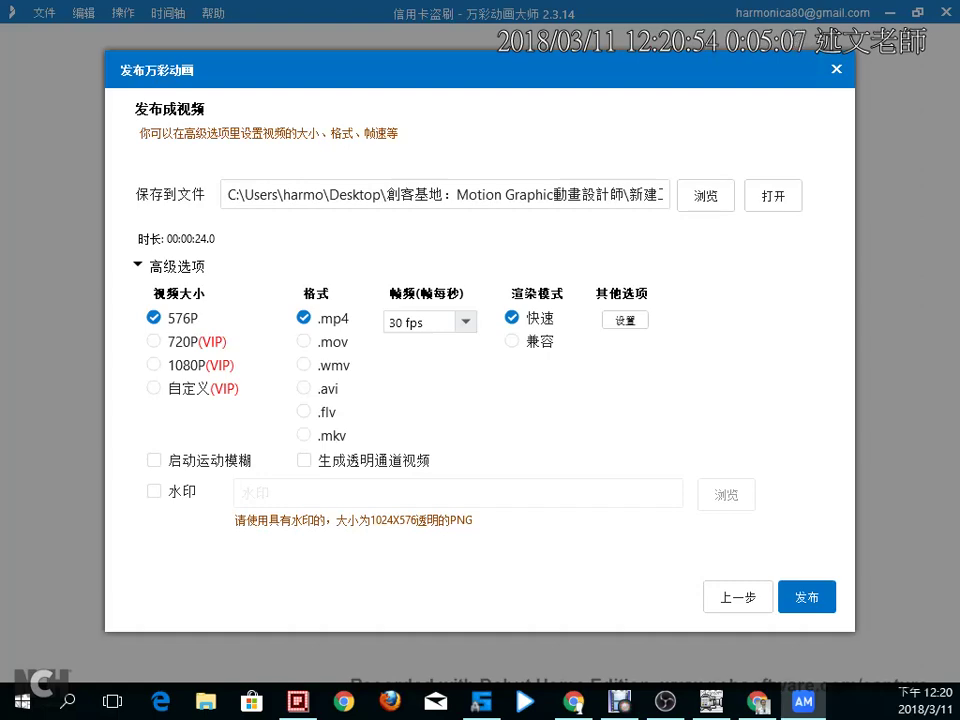
Restart publishing as 输出成视频 and enable 生成透明通道视频 in the 高级选项.
{"action": "key", "text": "Escape"}
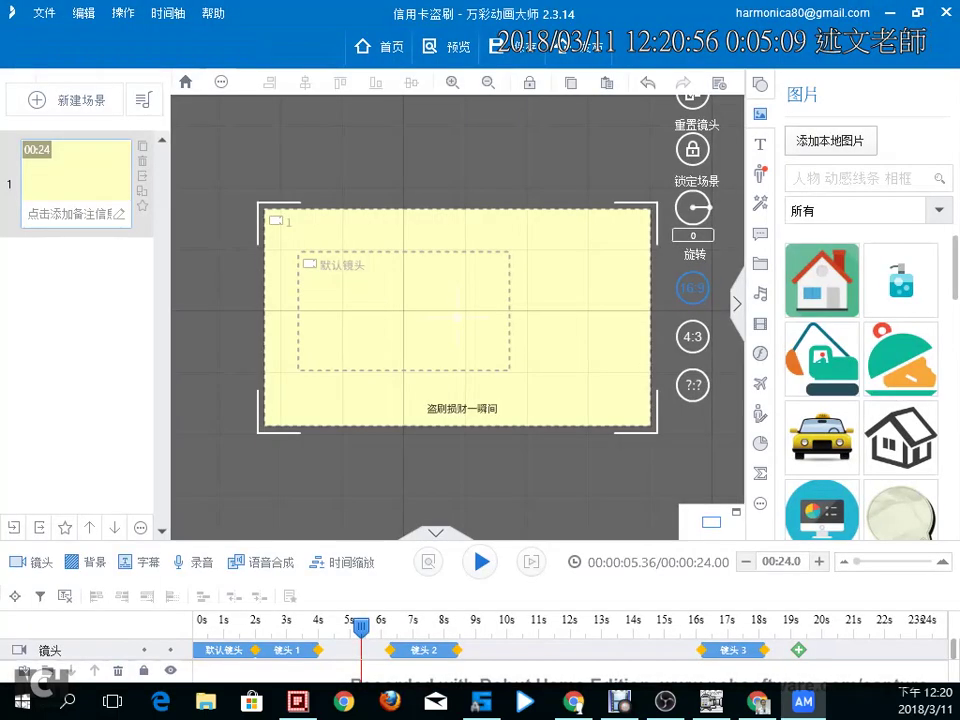
{"action": "left_click", "coordinate": [570, 46]}
{"action": "left_click", "coordinate": [410, 252]}
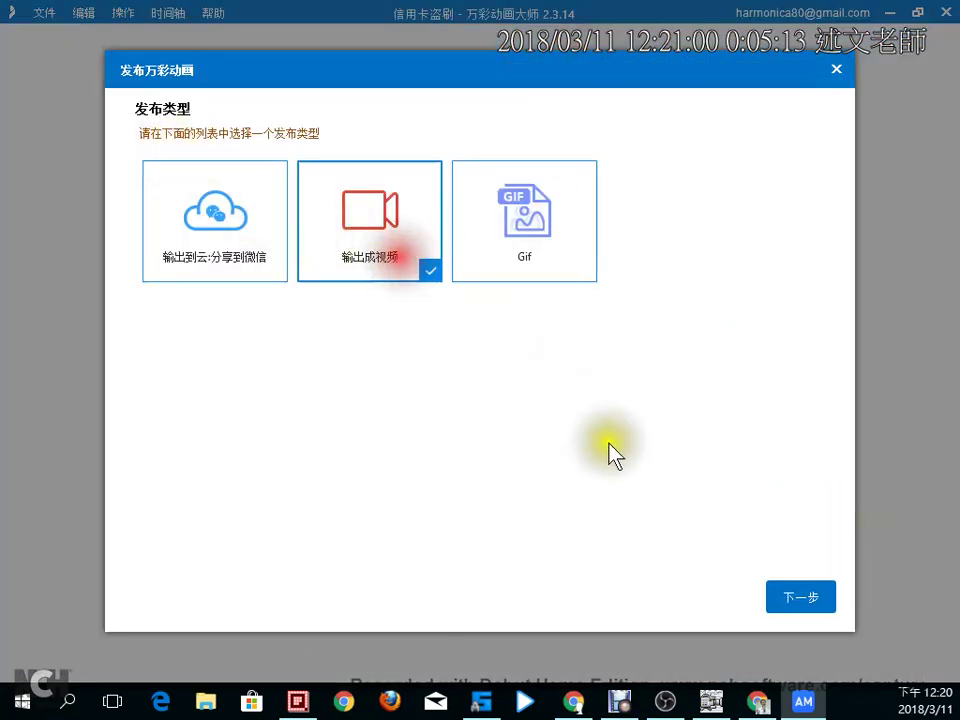
{"action": "left_click", "coordinate": [808, 603]}
{"action": "left_click", "coordinate": [160, 266]}
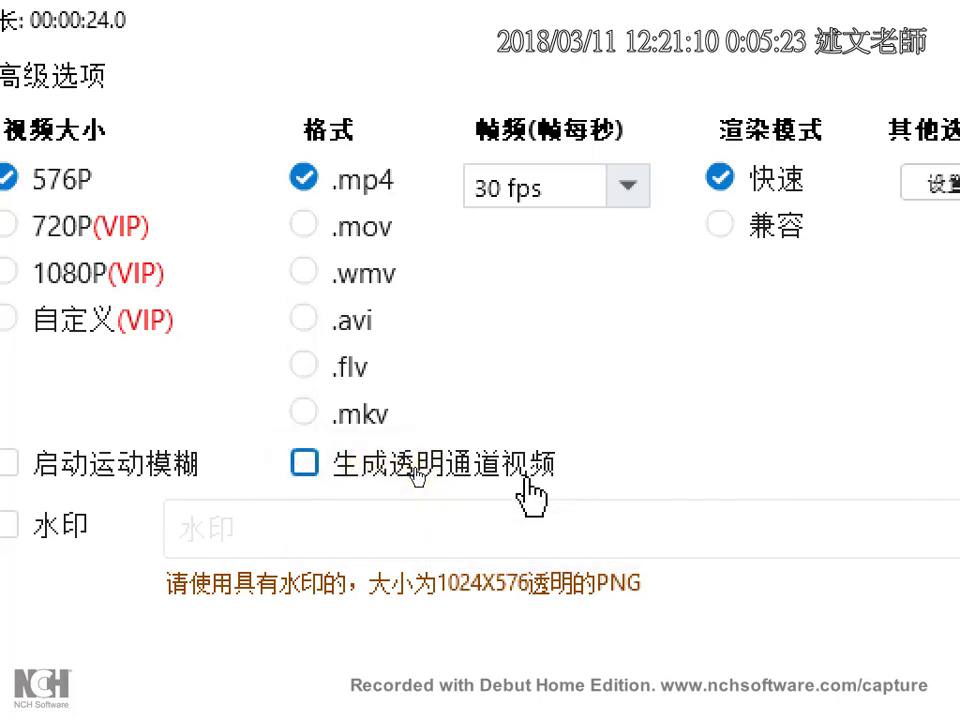
{"action": "left_click", "coordinate": [530, 492]}
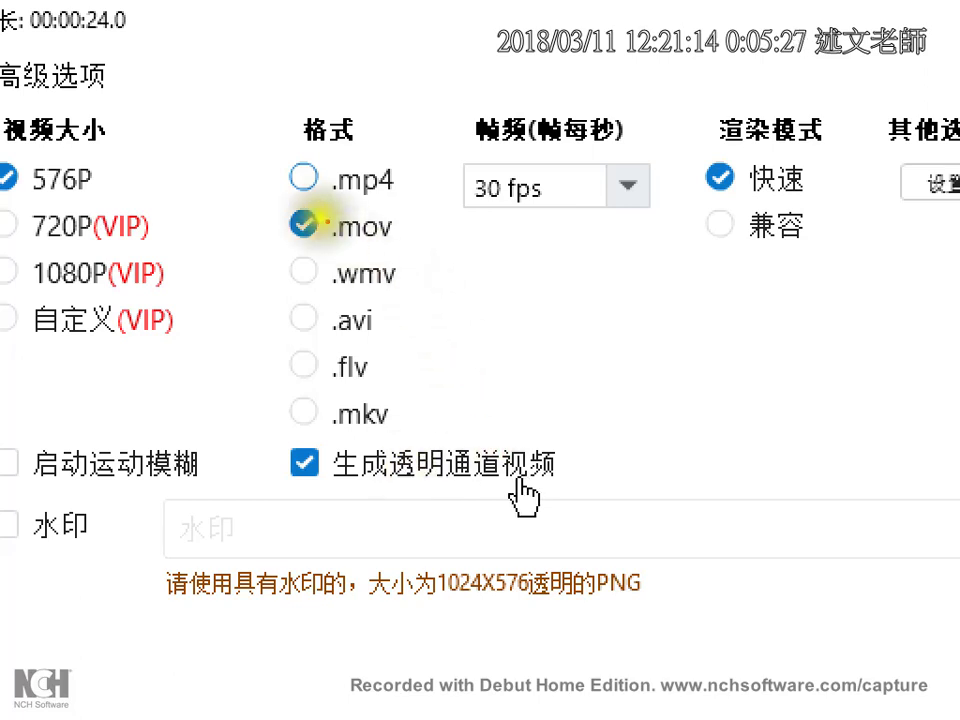
Draw a red box around .mov with an arrow pointing at it, and underline .avi.
{"action": "left_click_drag", "start_coordinate": [261, 199], "coordinate": [430, 254]}
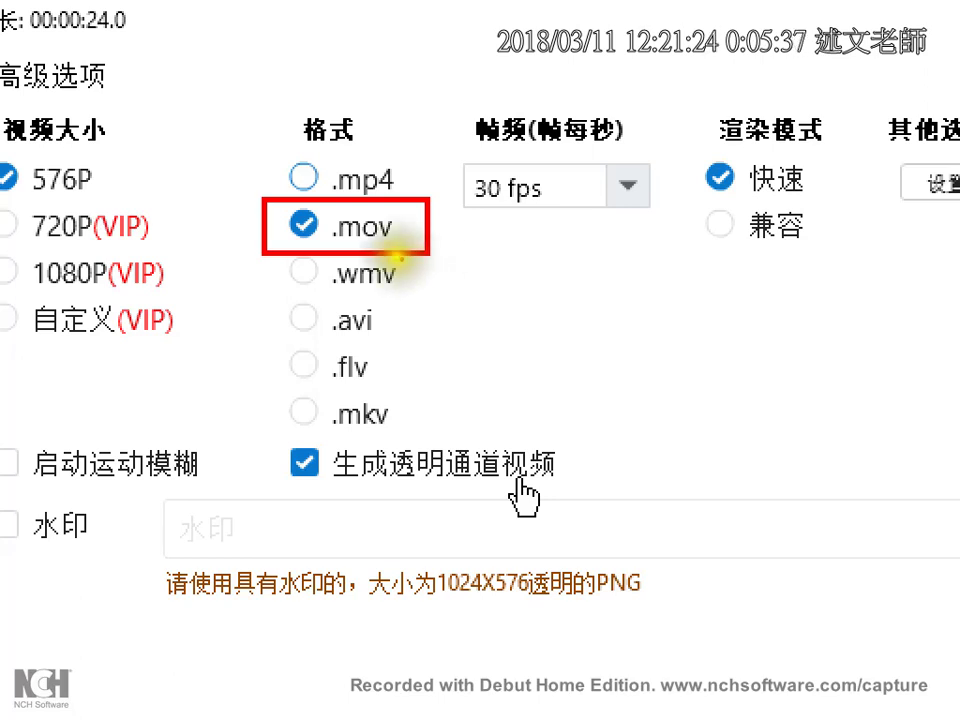
{"action": "left_click_drag", "start_coordinate": [288, 341], "coordinate": [425, 344]}
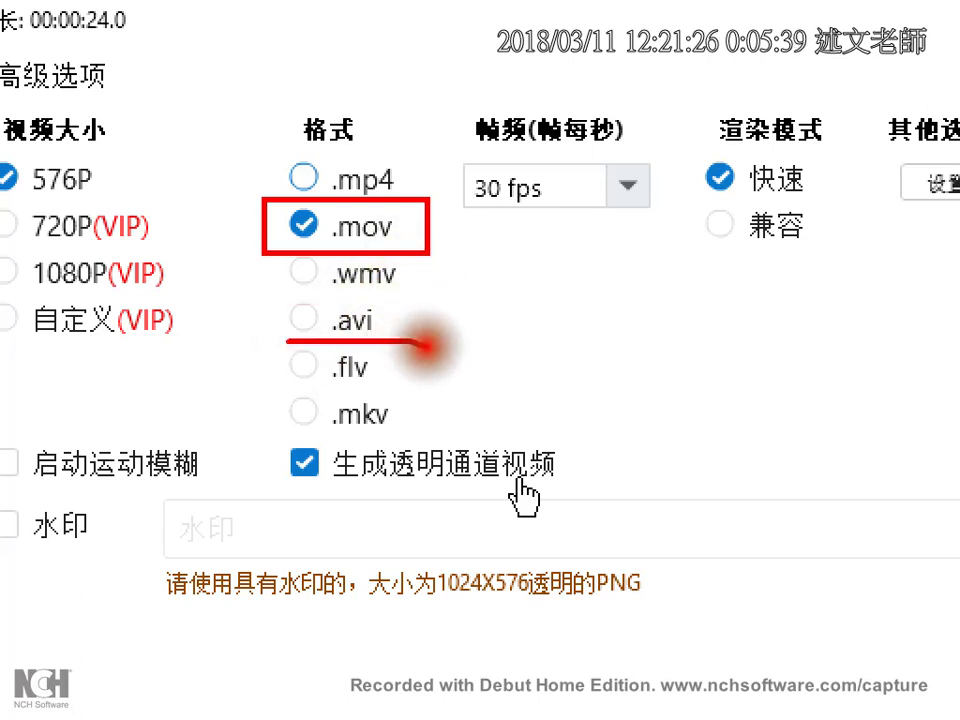
{"action": "mouse_move", "coordinate": [568, 264]}
{"action": "left_mouse_down"}
{"action": "mouse_move", "coordinate": [525, 232]}
{"action": "mouse_move", "coordinate": [463, 215]}
{"action": "mouse_move", "coordinate": [481, 247]}
{"action": "left_mouse_up"}
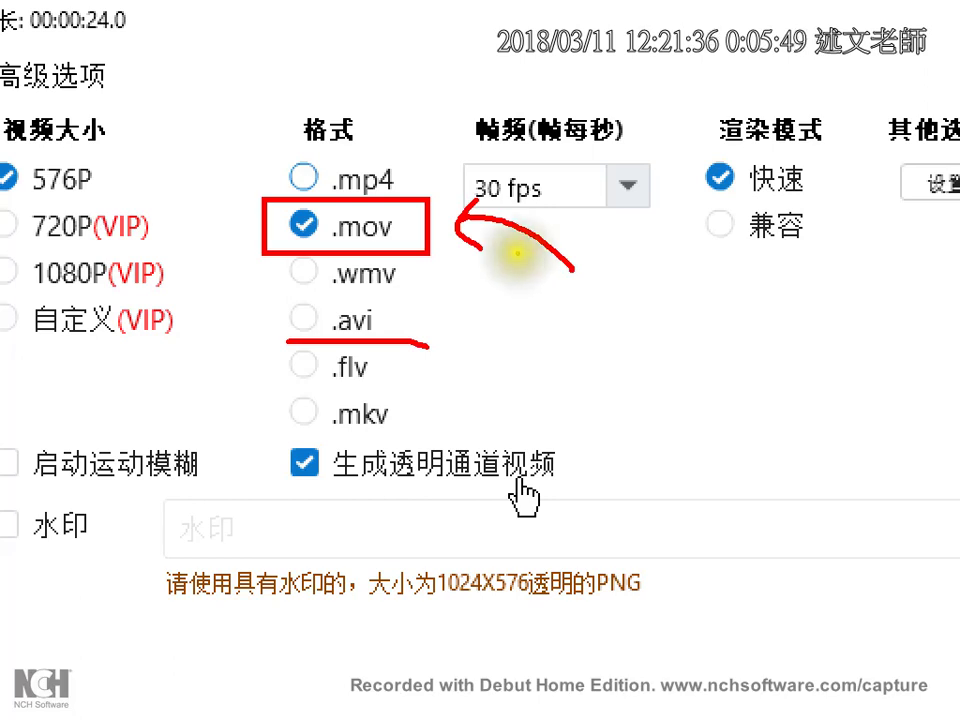
Circle 生成透明通道视频 and the 兼容 rendering mode in red, and leave the annotation view.
{"action": "mouse_move", "coordinate": [432, 488]}
{"action": "left_mouse_down"}
{"action": "mouse_move", "coordinate": [303, 490]}
{"action": "mouse_move", "coordinate": [268, 437]}
{"action": "mouse_move", "coordinate": [488, 409]}
{"action": "mouse_move", "coordinate": [628, 462]}
{"action": "mouse_move", "coordinate": [606, 510]}
{"action": "mouse_move", "coordinate": [415, 515]}
{"action": "left_mouse_up"}
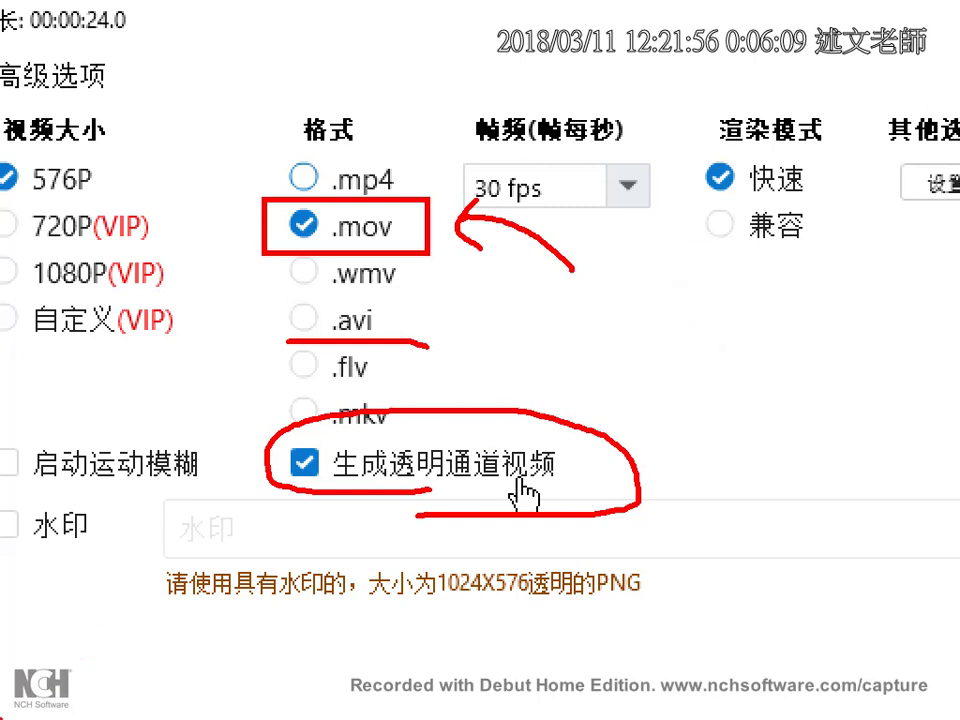
{"action": "mouse_move", "coordinate": [706, 254]}
{"action": "left_mouse_down"}
{"action": "mouse_move", "coordinate": [684, 210]}
{"action": "mouse_move", "coordinate": [734, 195]}
{"action": "mouse_move", "coordinate": [809, 207]}
{"action": "mouse_move", "coordinate": [820, 246]}
{"action": "mouse_move", "coordinate": [723, 273]}
{"action": "mouse_move", "coordinate": [668, 258]}
{"action": "left_mouse_up"}
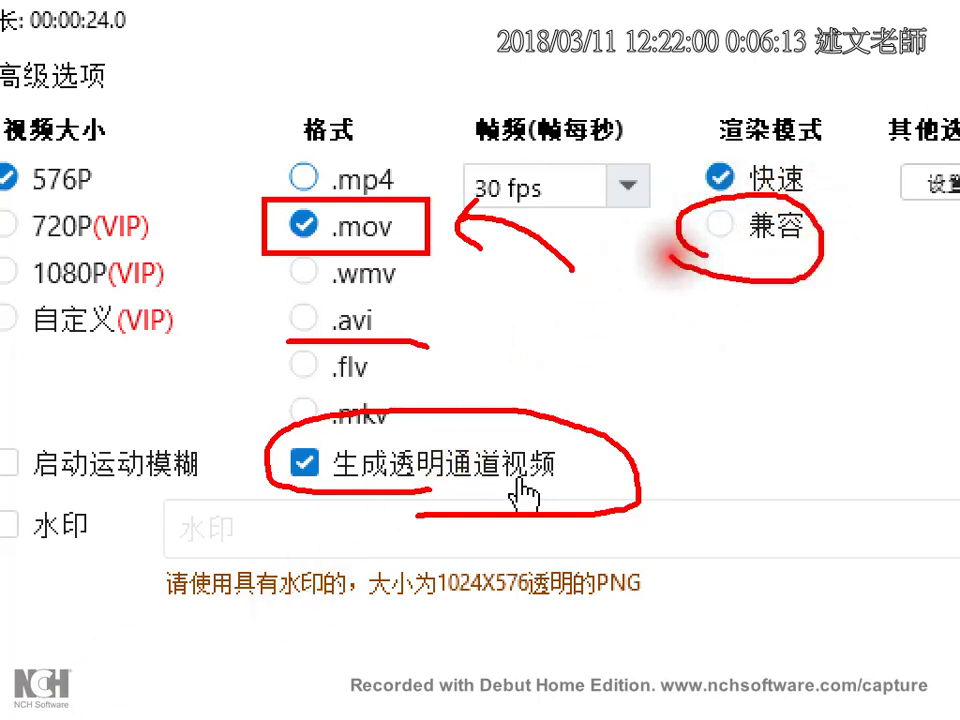
{"action": "key", "text": "Escape"}
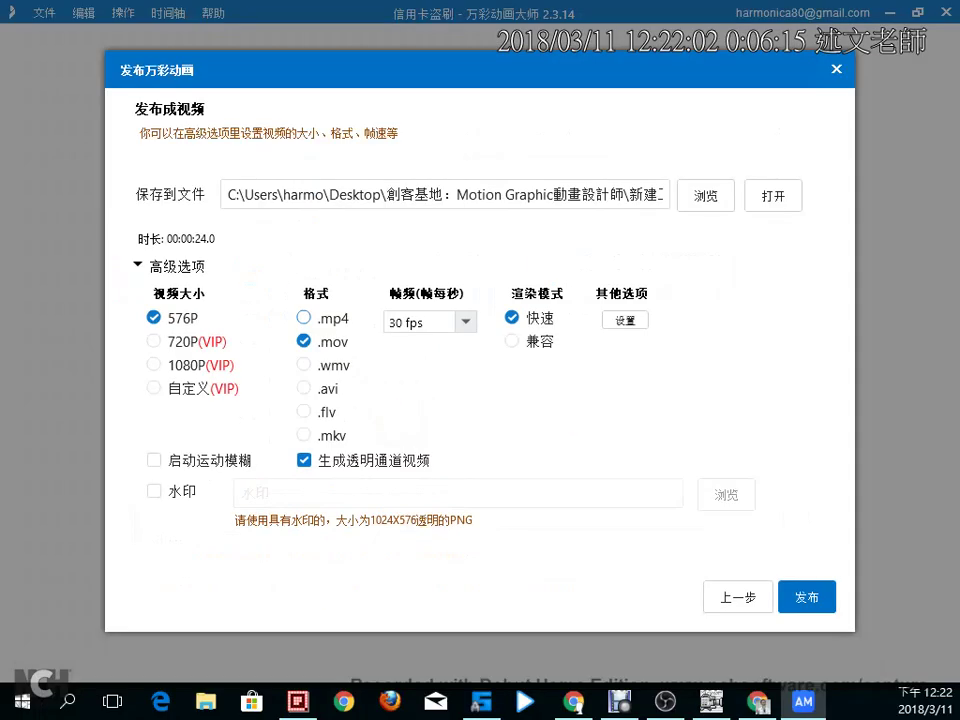
Switch to the 1know course page in Chrome and collapse the 免費影像、影片素材資源 unit list.
{"action": "left_click", "coordinate": [573, 701]}
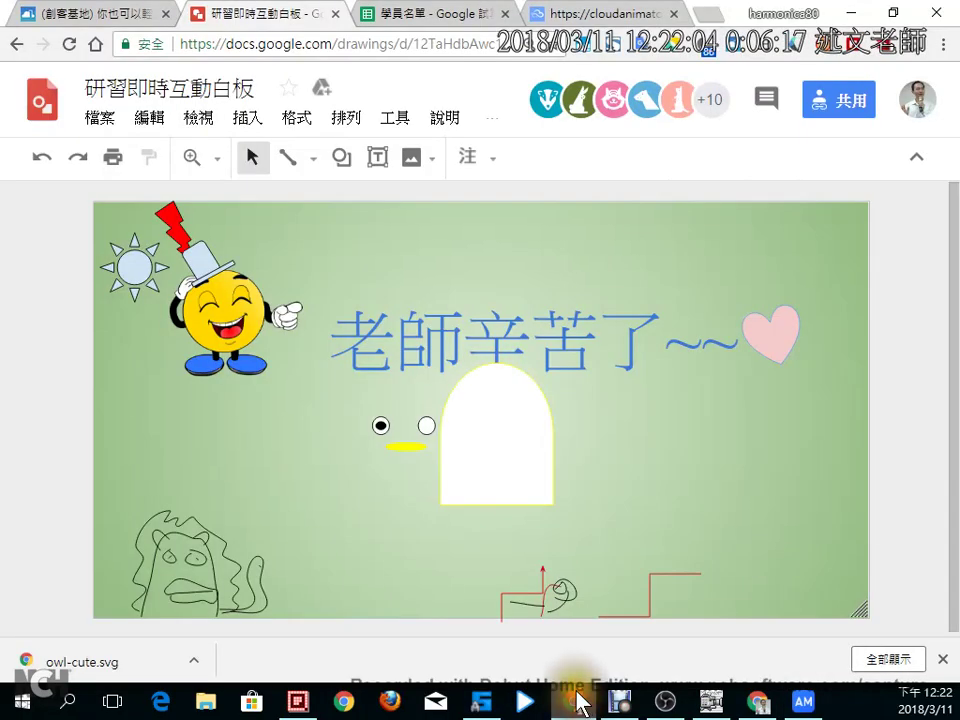
{"action": "left_click", "coordinate": [124, 16]}
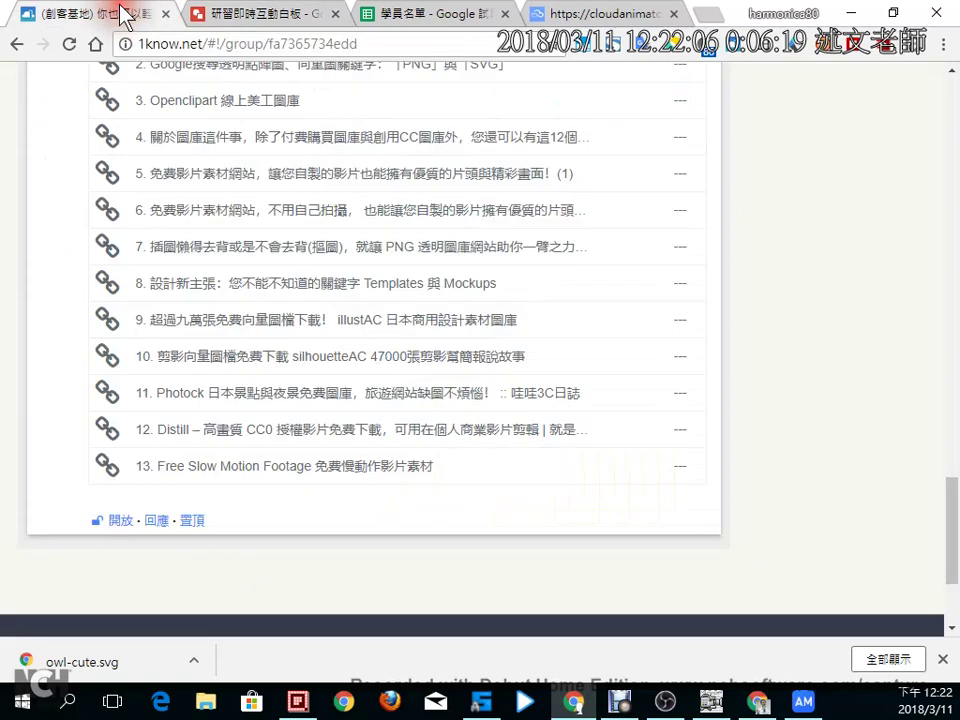
{"action": "scroll", "coordinate": [800, 476], "scroll_direction": "up", "scroll_amount": 5}
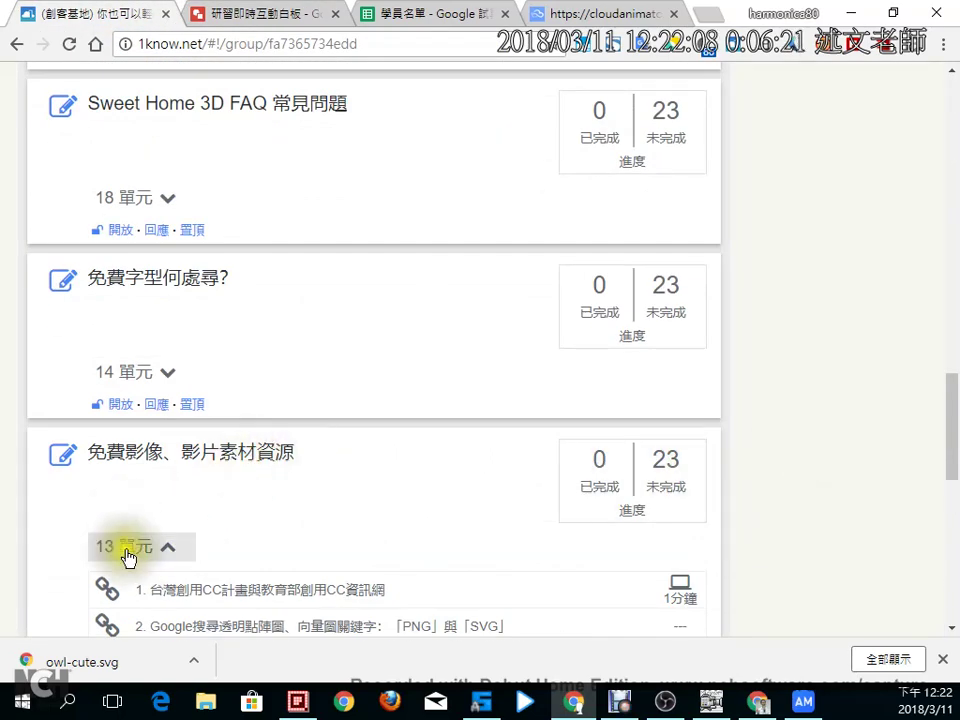
{"action": "left_click", "coordinate": [128, 546]}
Open unit 14, Animiz萬彩動畫大師輸出透明背景影片至OBS注意事項, under OBS Studio 虛擬攝影棚相關教材, and dismiss the download bar.
{"action": "scroll", "coordinate": [140, 520], "scroll_direction": "up", "scroll_amount": 4}
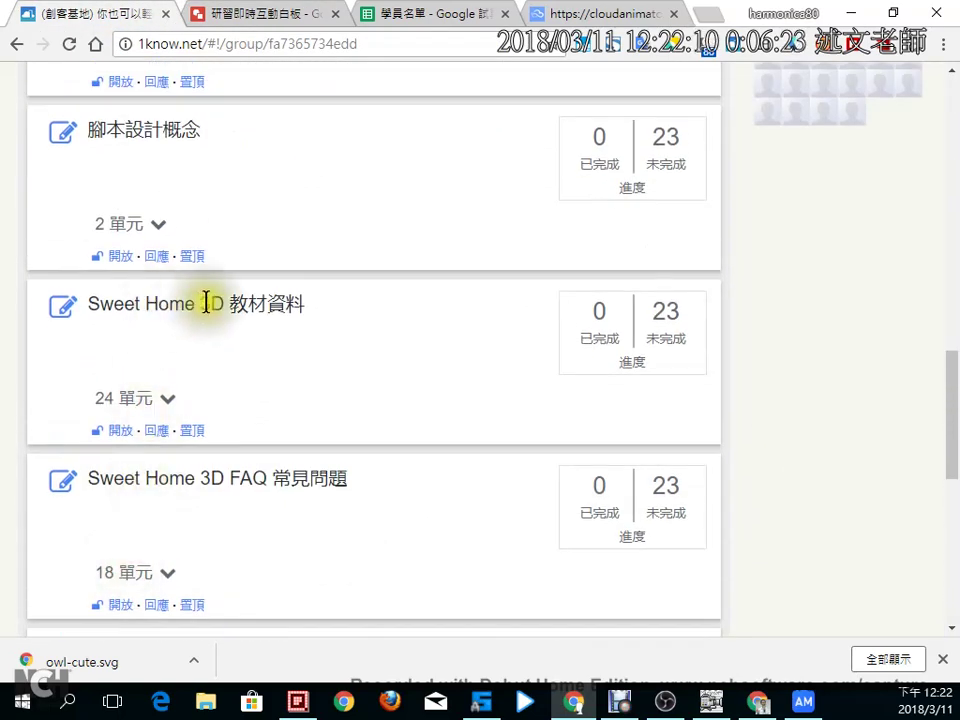
{"action": "scroll", "coordinate": [207, 302], "scroll_direction": "up", "scroll_amount": 4}
{"action": "scroll", "coordinate": [207, 300], "scroll_direction": "up", "scroll_amount": 2}
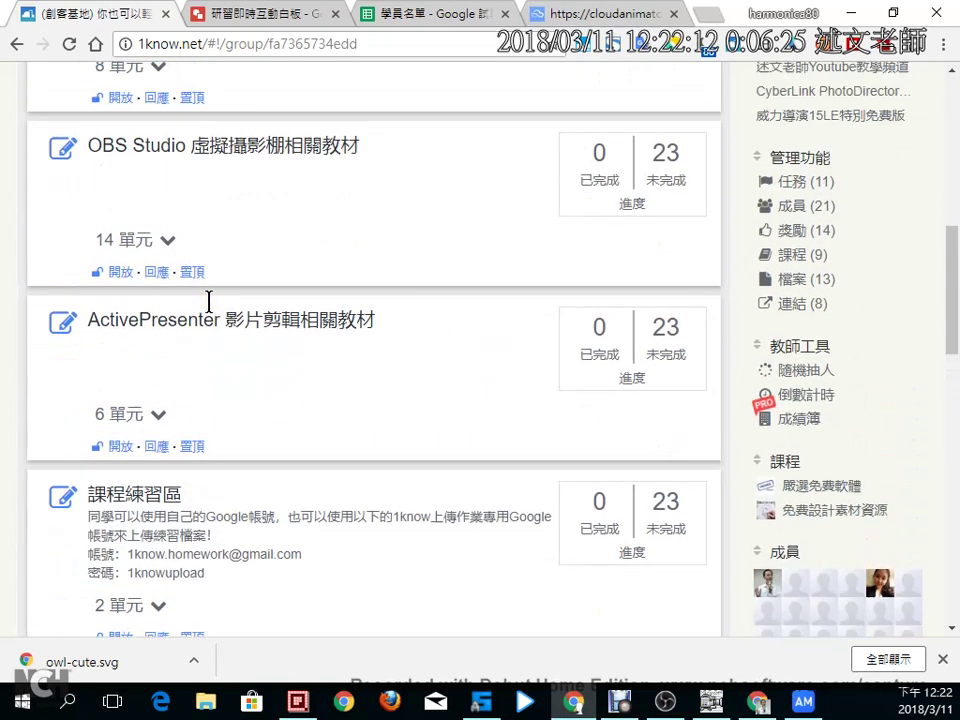
{"action": "left_click", "coordinate": [133, 258]}
{"action": "scroll", "coordinate": [133, 270], "scroll_direction": "down", "scroll_amount": 5}
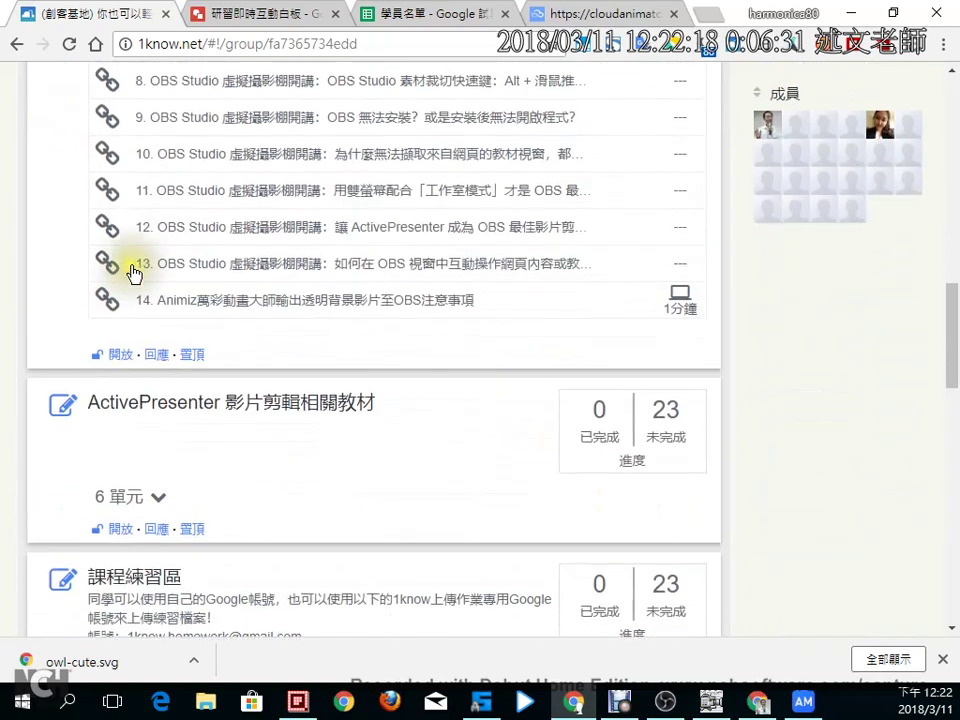
{"action": "left_click", "coordinate": [396, 309]}
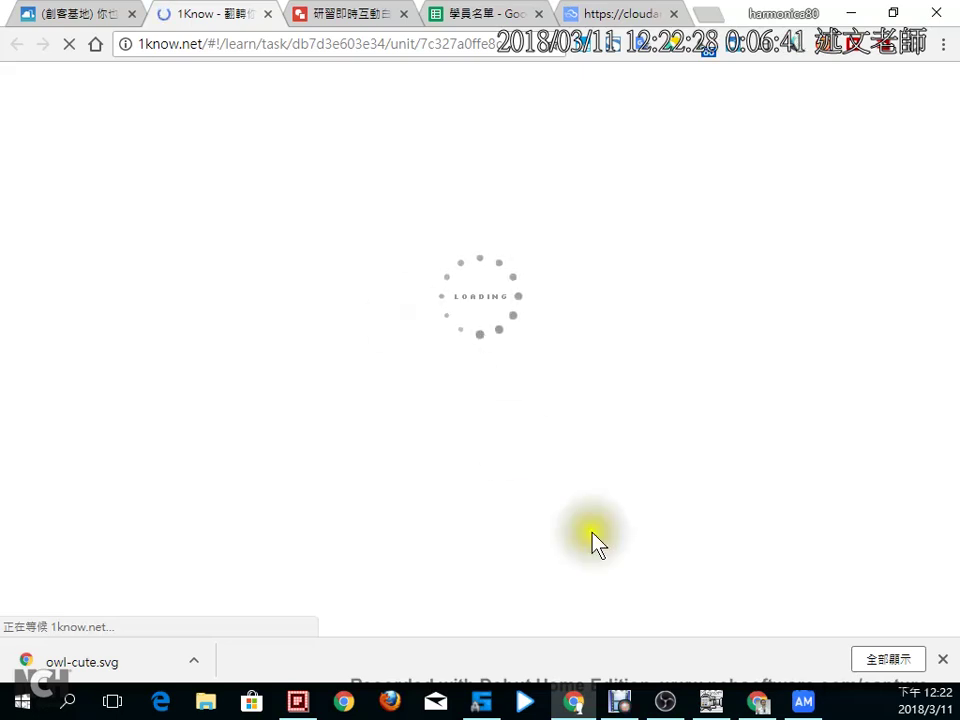
{"action": "left_click", "coordinate": [942, 660]}
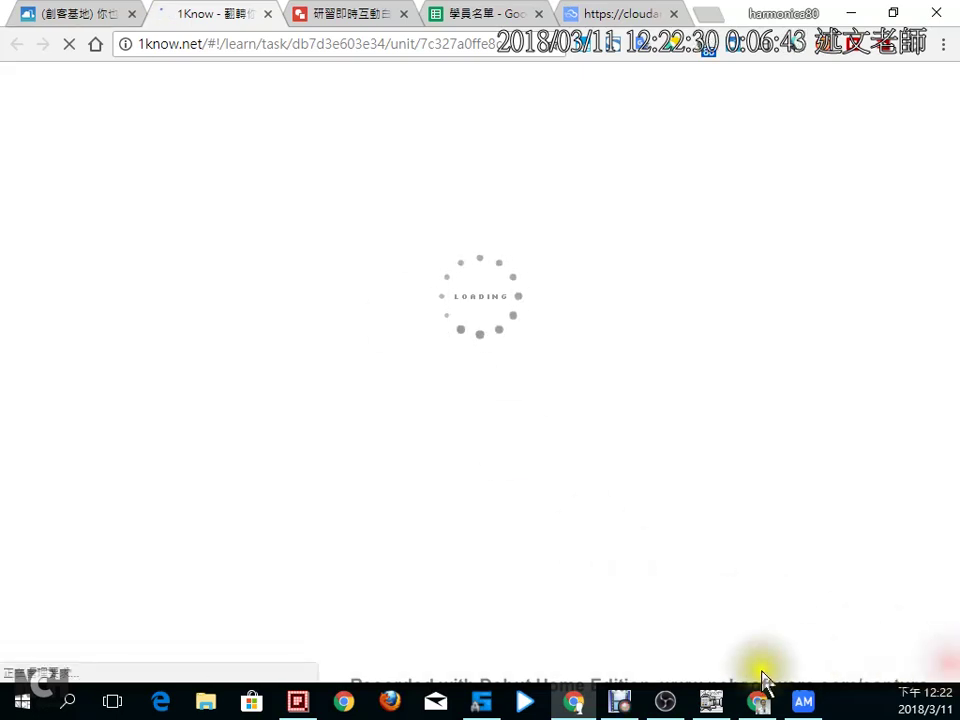
Return to 万彩动画大师 and set the video's 渲染模式 to 兼容.
{"action": "left_click", "coordinate": [801, 702]}
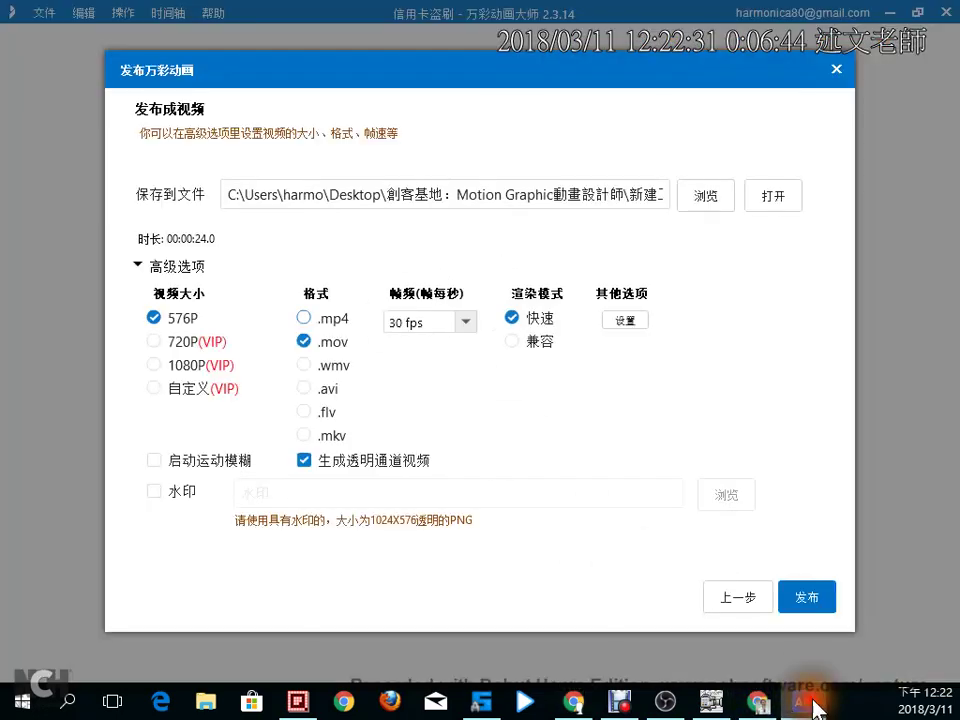
{"action": "left_click", "coordinate": [514, 345]}
{"action": "left_click", "coordinate": [514, 345]}
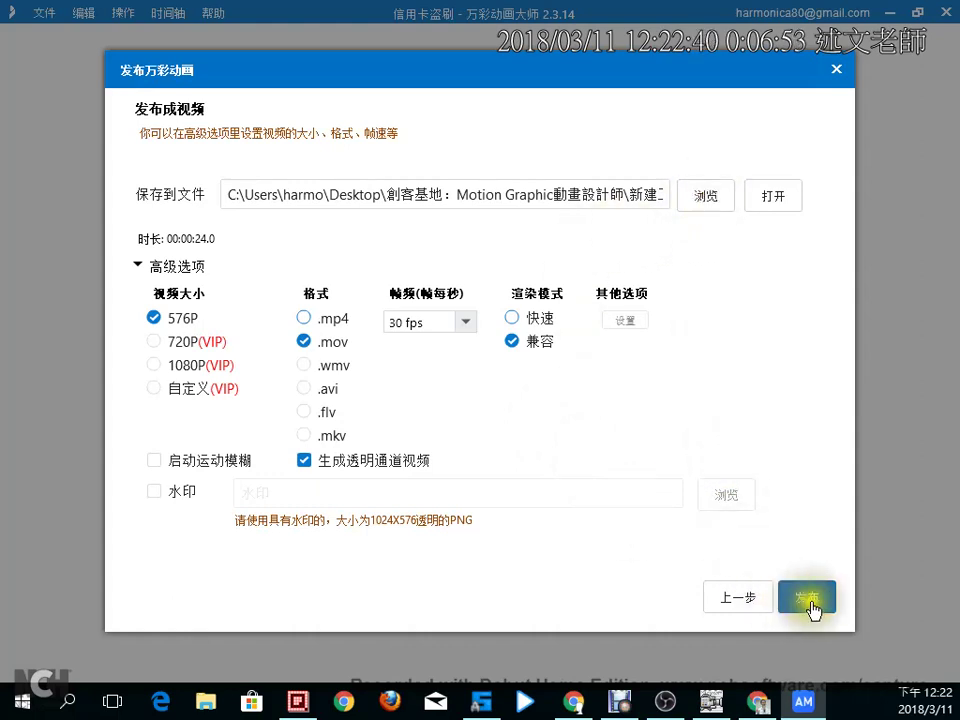
Revisit the 发布类型 page, return to the video settings, and close the publish dialog.
{"action": "left_click", "coordinate": [742, 606]}
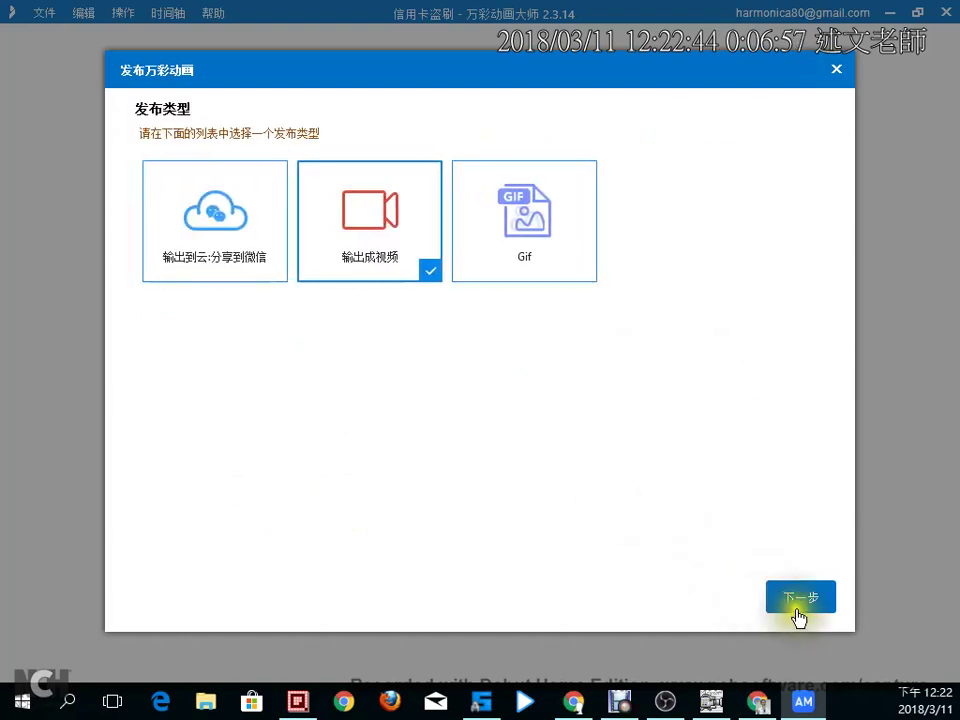
{"action": "left_click", "coordinate": [800, 600]}
{"action": "left_click", "coordinate": [838, 70]}
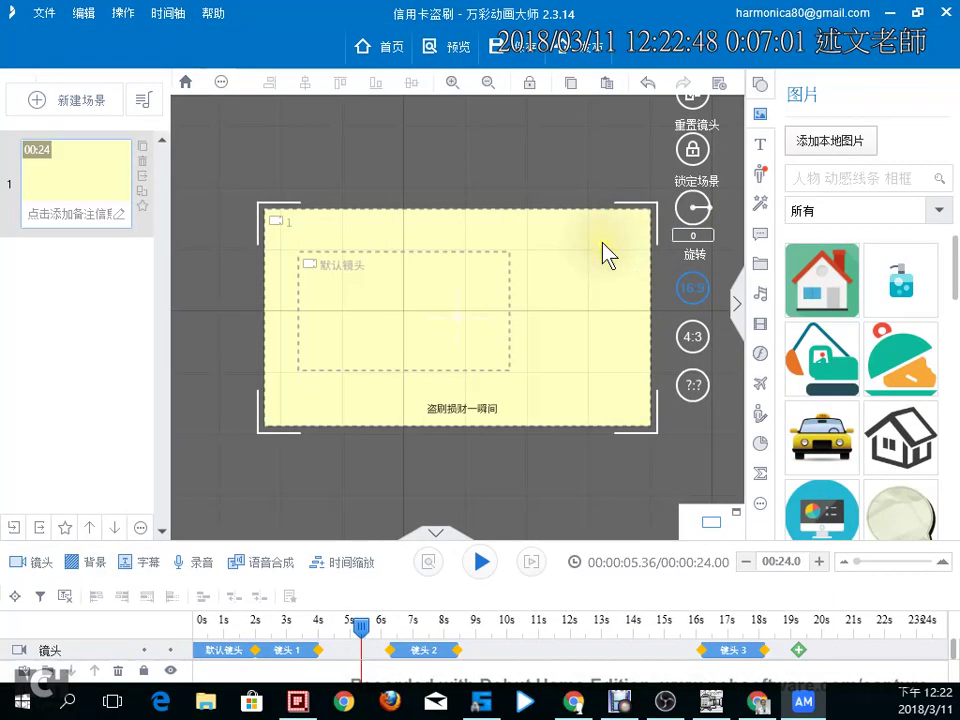
Add a new blank scene after scene 1.
{"action": "left_click", "coordinate": [318, 228]}
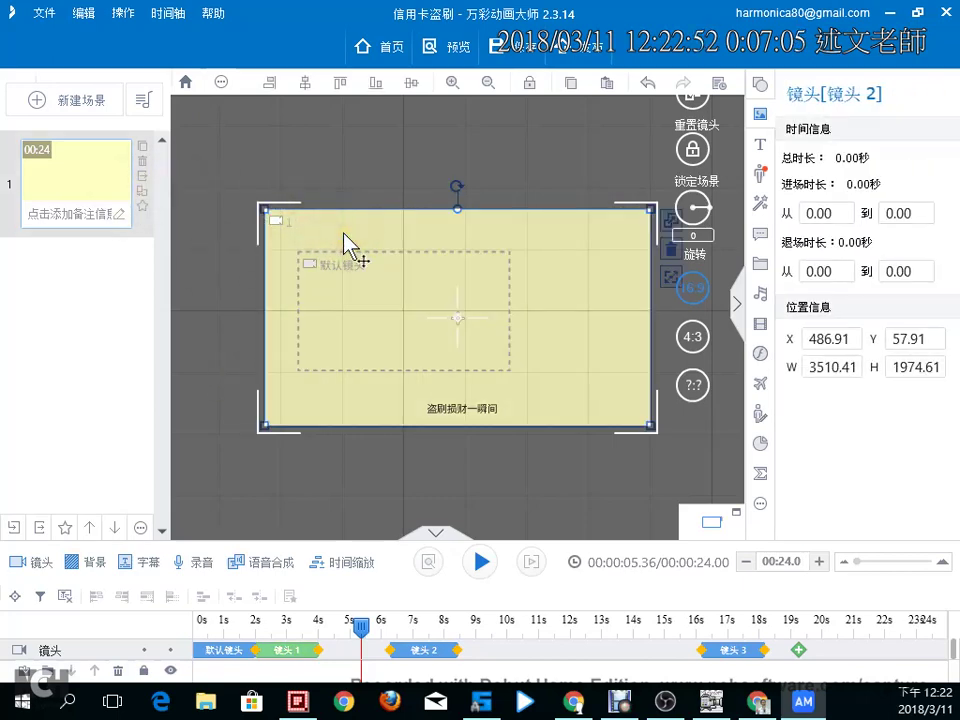
{"action": "left_click", "coordinate": [80, 102]}
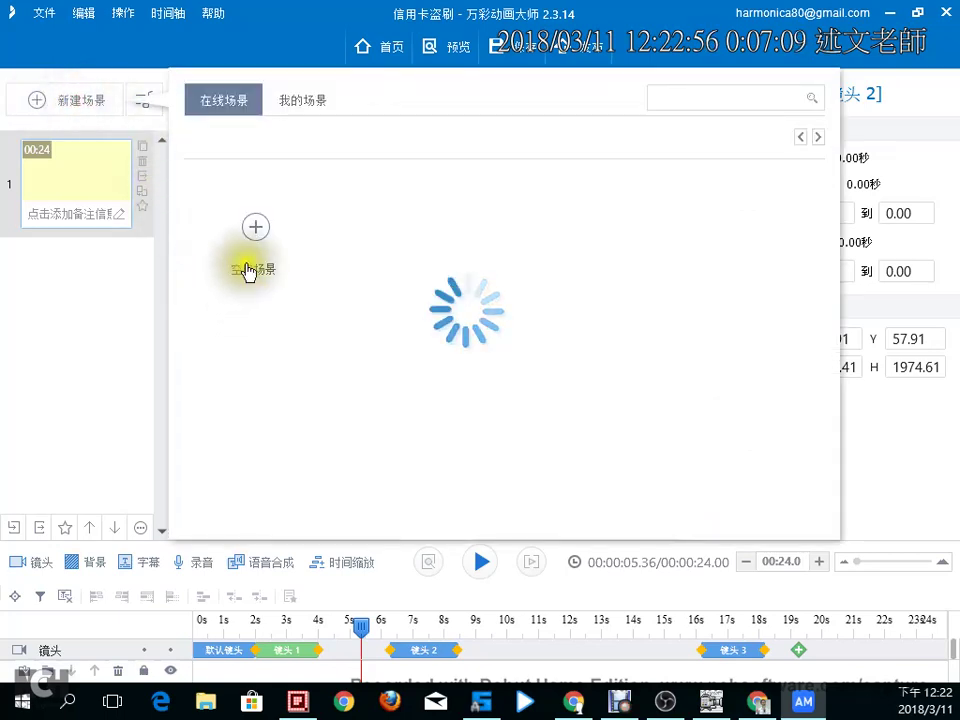
{"action": "left_click", "coordinate": [255, 229]}
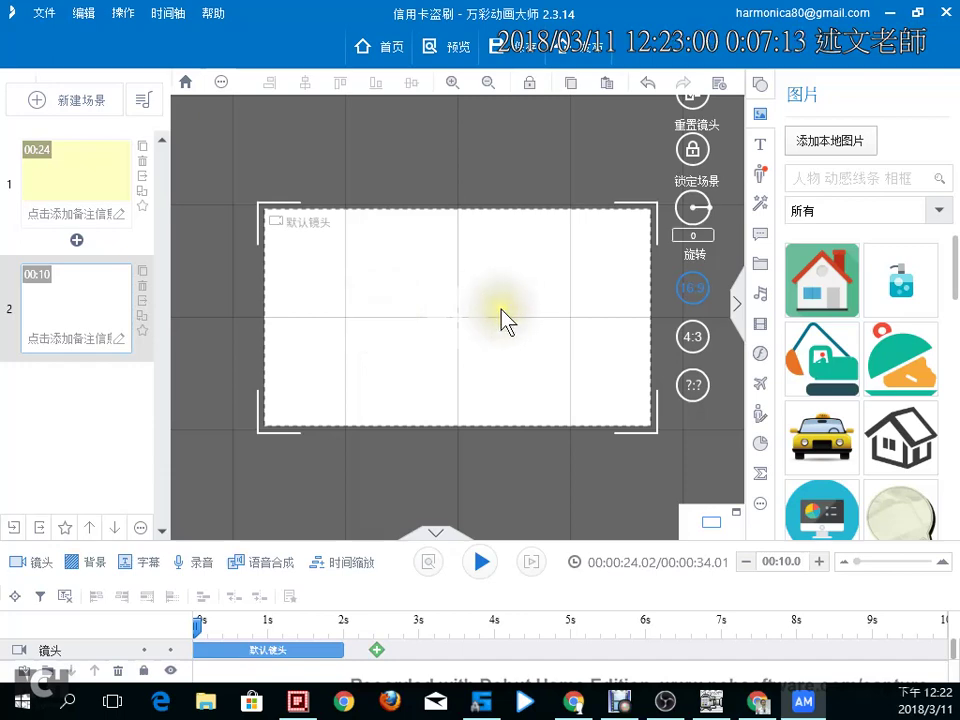
{"action": "left_click_drag", "start_coordinate": [548, 218], "coordinate": [415, 392]}
{"action": "left_click_drag", "start_coordinate": [425, 237], "coordinate": [597, 476]}
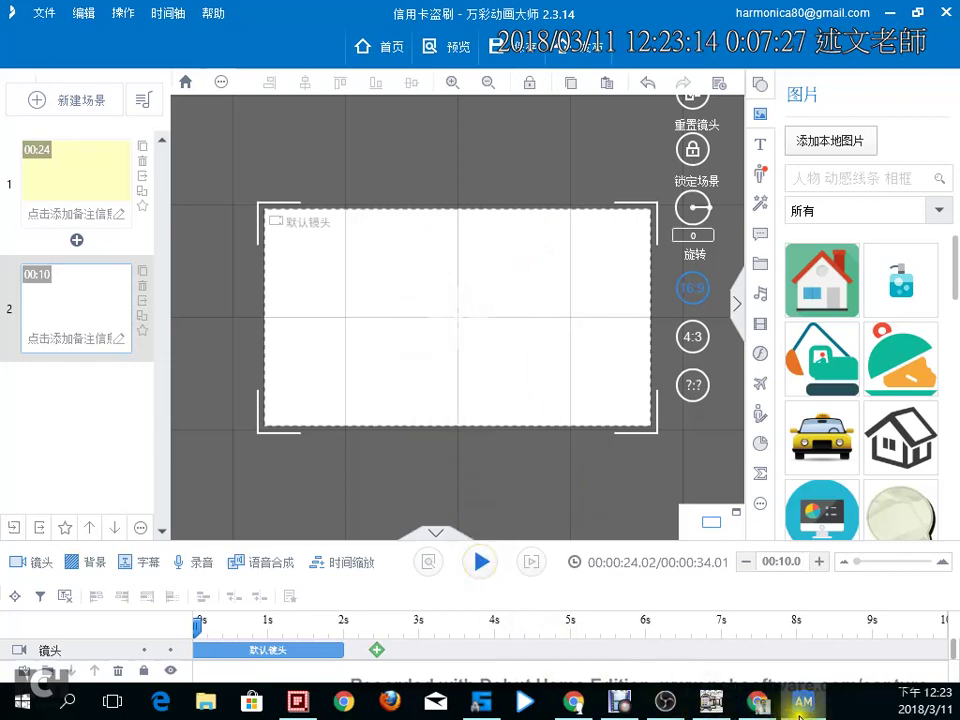
Switch to the OBS注意事項 course notes in Chrome and check the viewing options for 顯示文件大綱.
{"action": "left_click", "coordinate": [575, 701]}
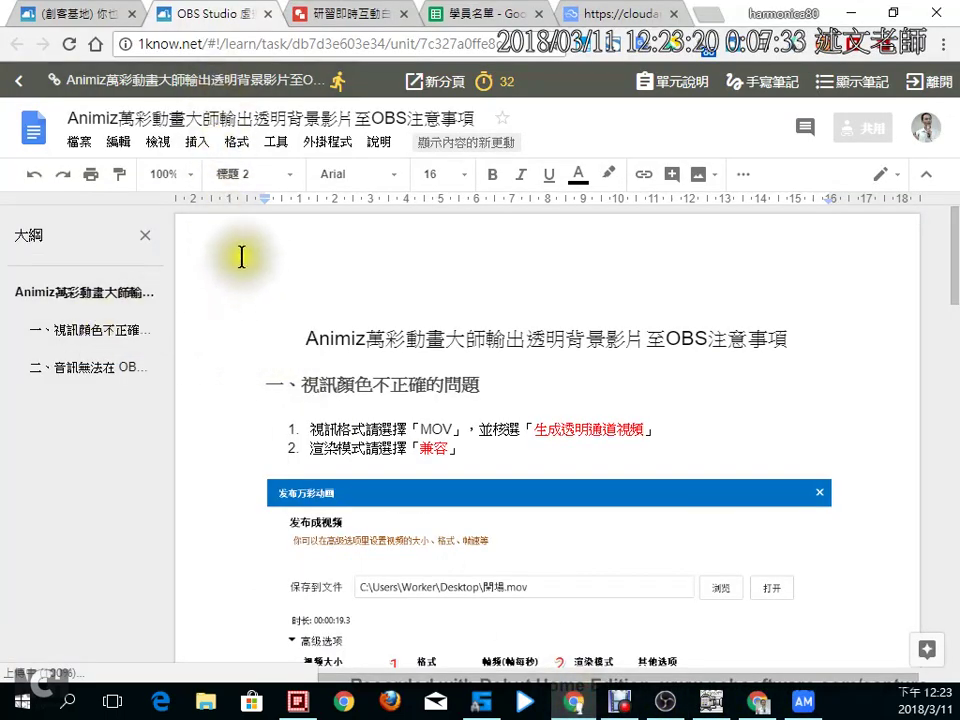
{"action": "left_click", "coordinate": [158, 145]}
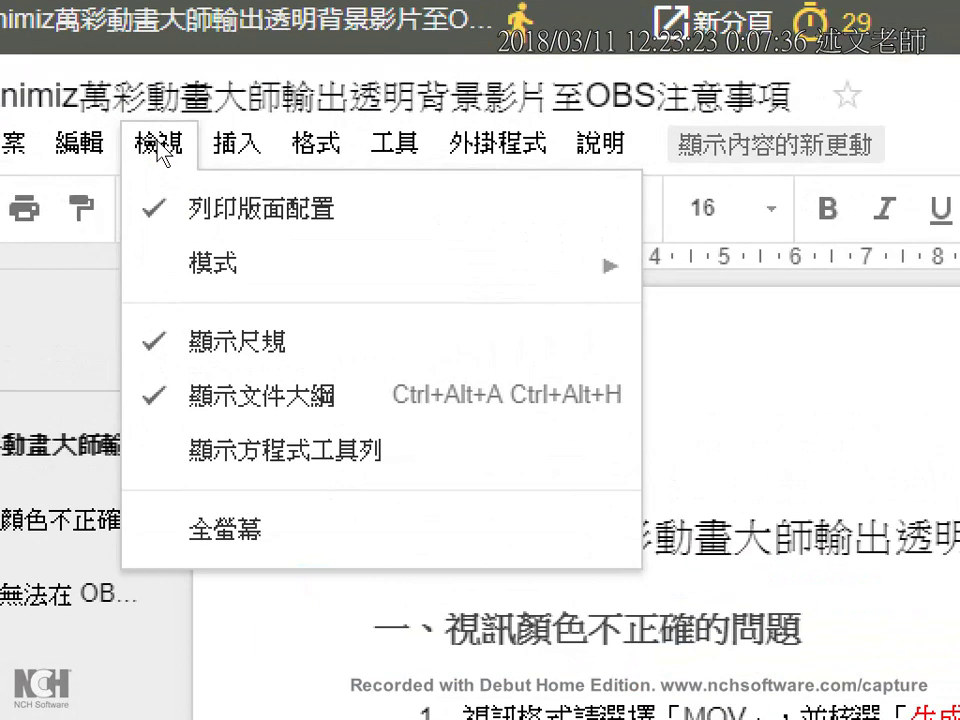
{"action": "left_click", "coordinate": [84, 141]}
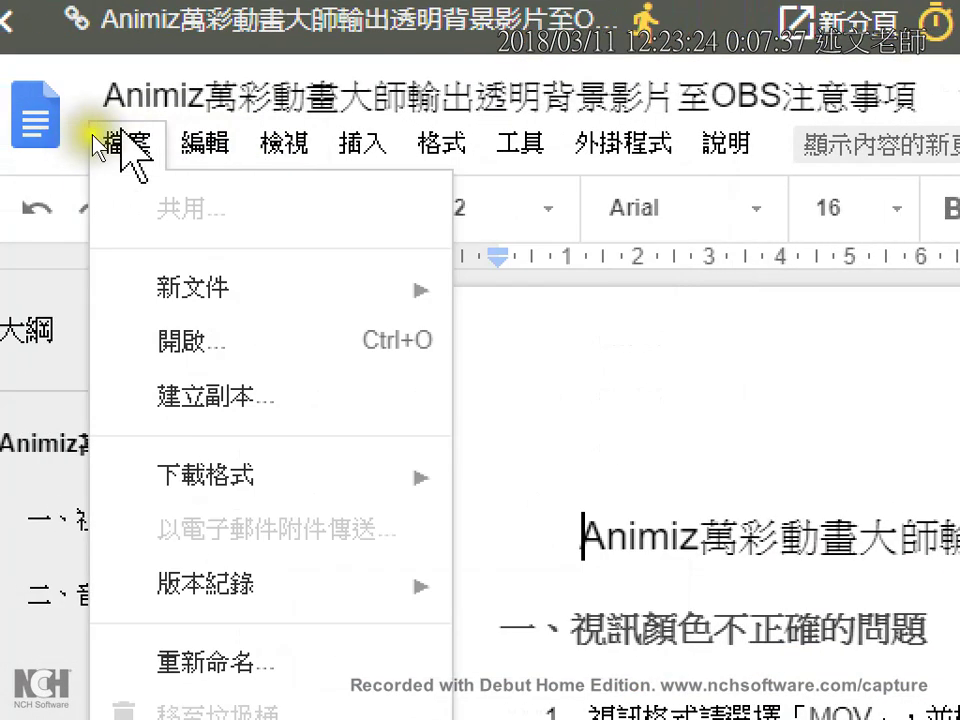
{"action": "mouse_move", "coordinate": [137, 140]}
{"action": "mouse_move", "coordinate": [266, 152]}
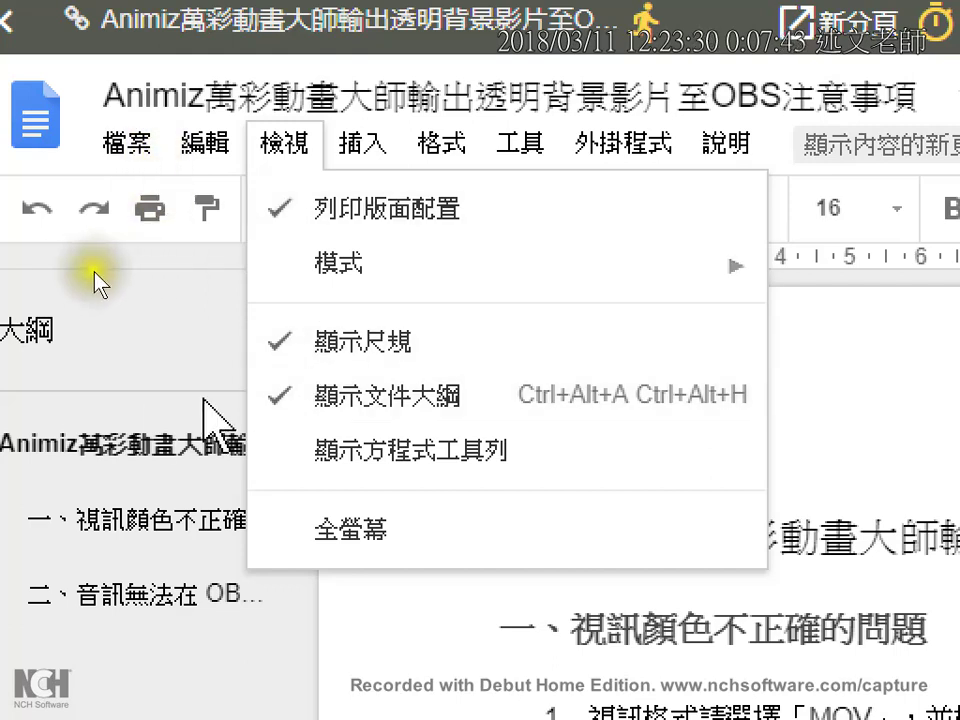
{"action": "left_click", "coordinate": [319, 152]}
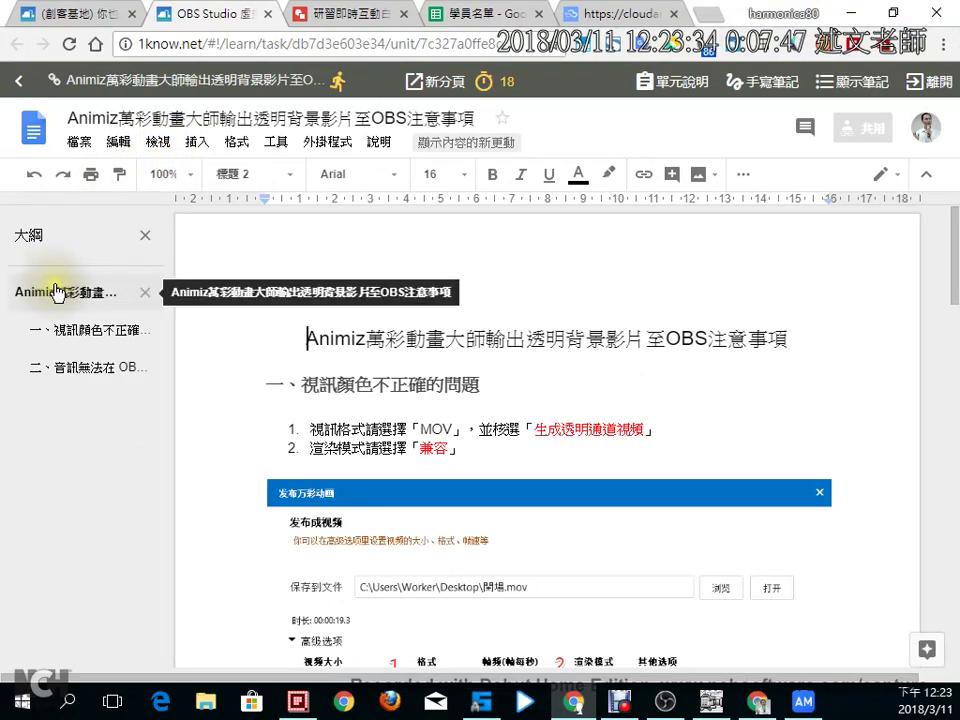
Use the document outline to visit section 二 on OBS audio, and return to section 一 on video colour.
{"action": "left_click", "coordinate": [85, 369]}
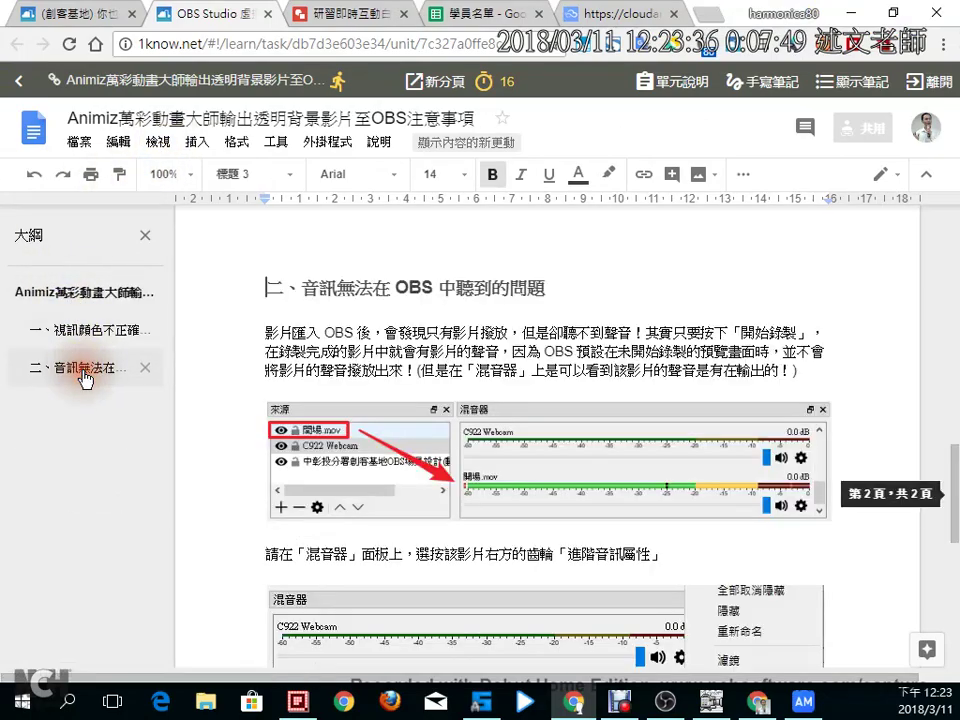
{"action": "left_click", "coordinate": [80, 338]}
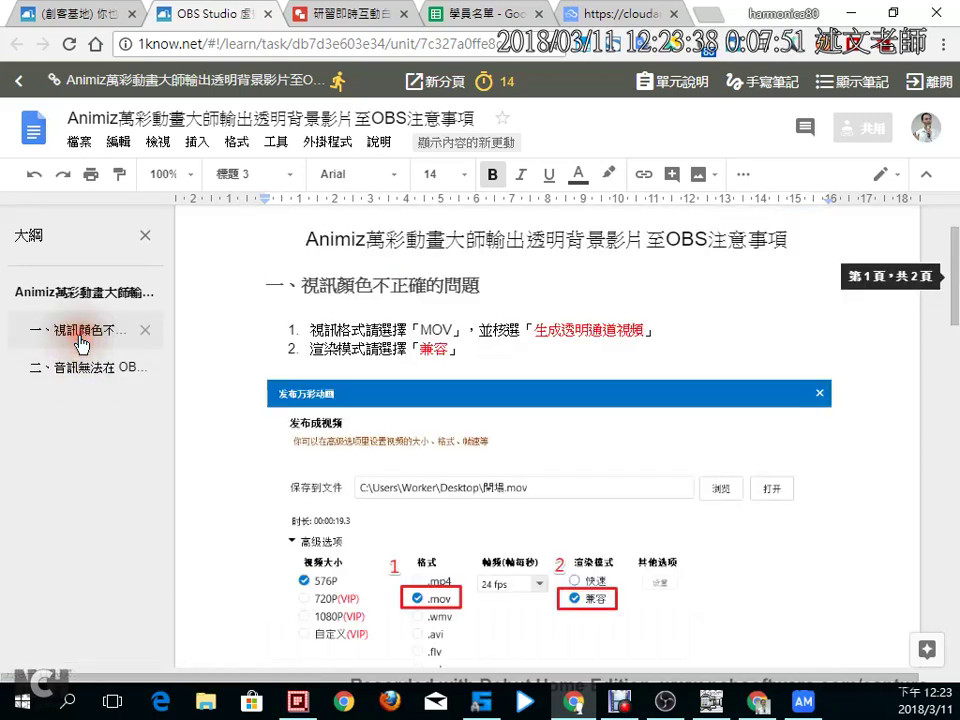
Hide the document outline, browse down to section 二, and restore the outline with 顯示文件大綱.
{"action": "left_click", "coordinate": [144, 236]}
{"action": "scroll", "coordinate": [199, 407], "scroll_direction": "down", "scroll_amount": 10}
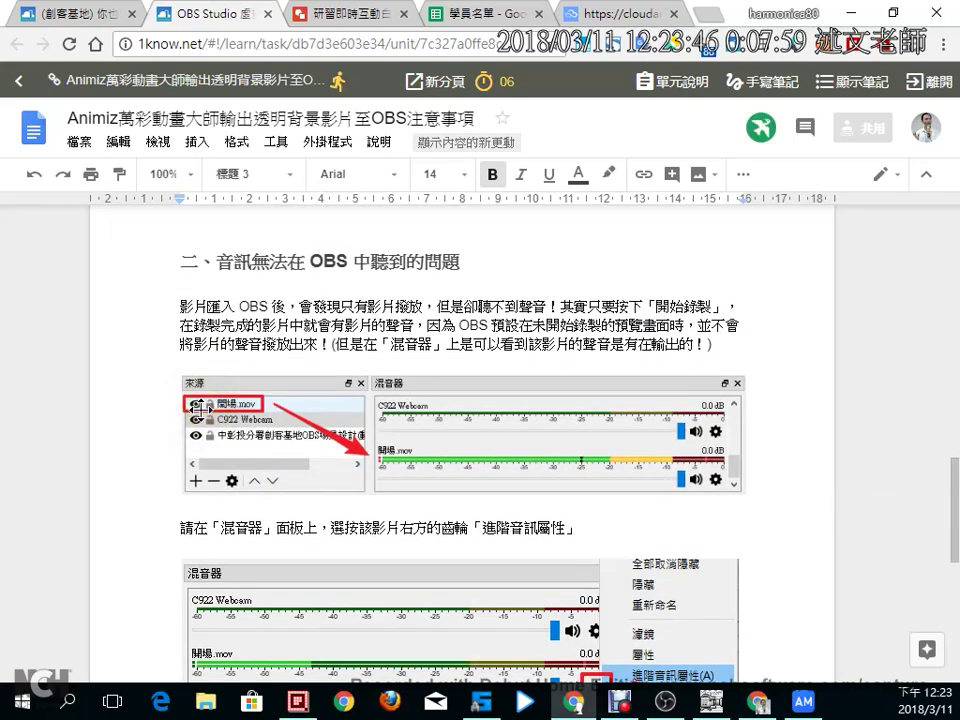
{"action": "left_click", "coordinate": [158, 142]}
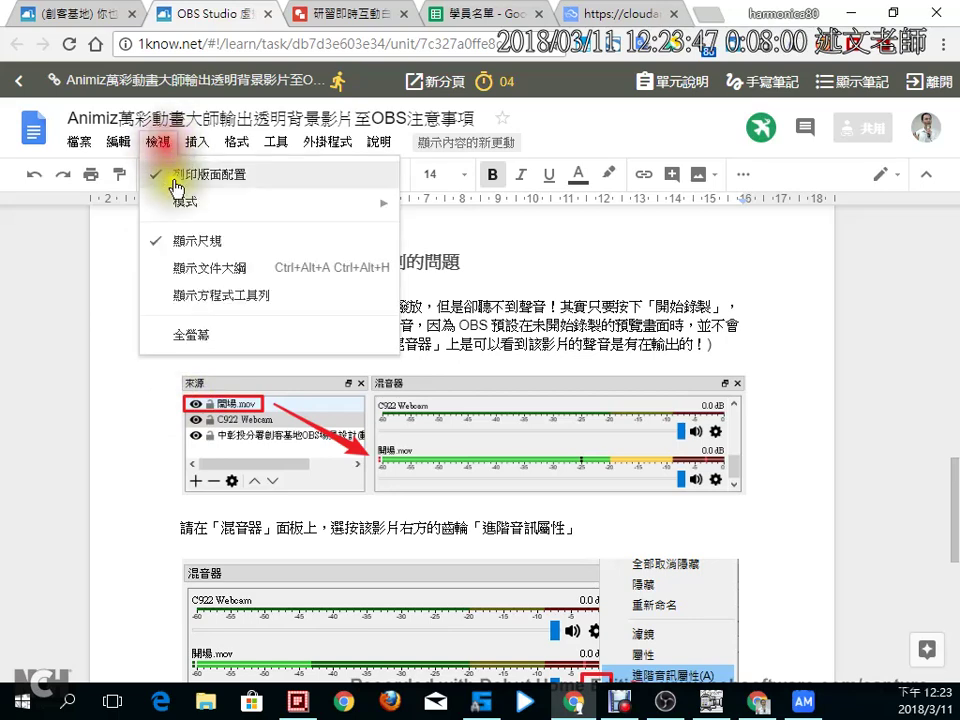
{"action": "left_click", "coordinate": [213, 280]}
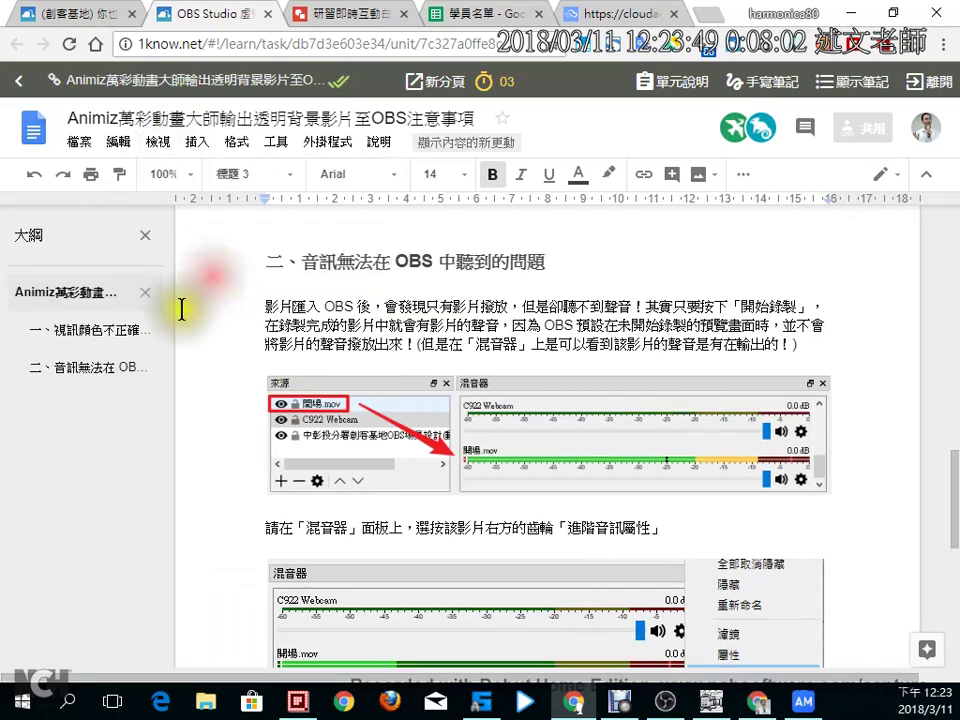
Revisit section 二 and section 一 through the outline, and review the illustrated .mov, 兼容 and 生成透明通道视频 settings.
{"action": "left_click", "coordinate": [80, 368]}
{"action": "left_click", "coordinate": [81, 331]}
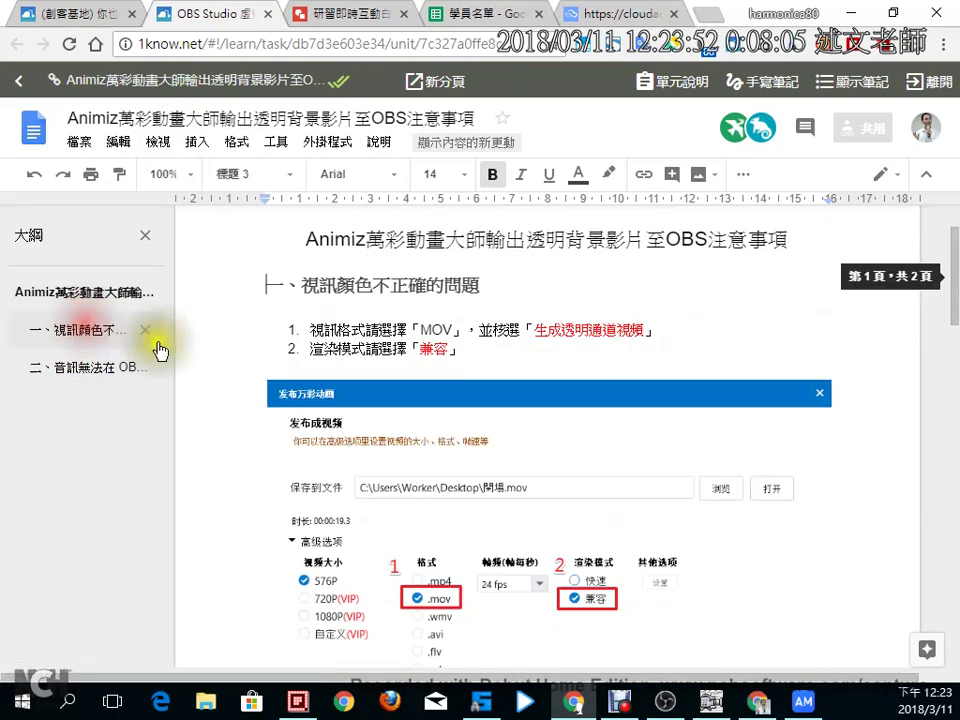
{"action": "scroll", "coordinate": [377, 229], "scroll_direction": "down", "scroll_amount": 2}
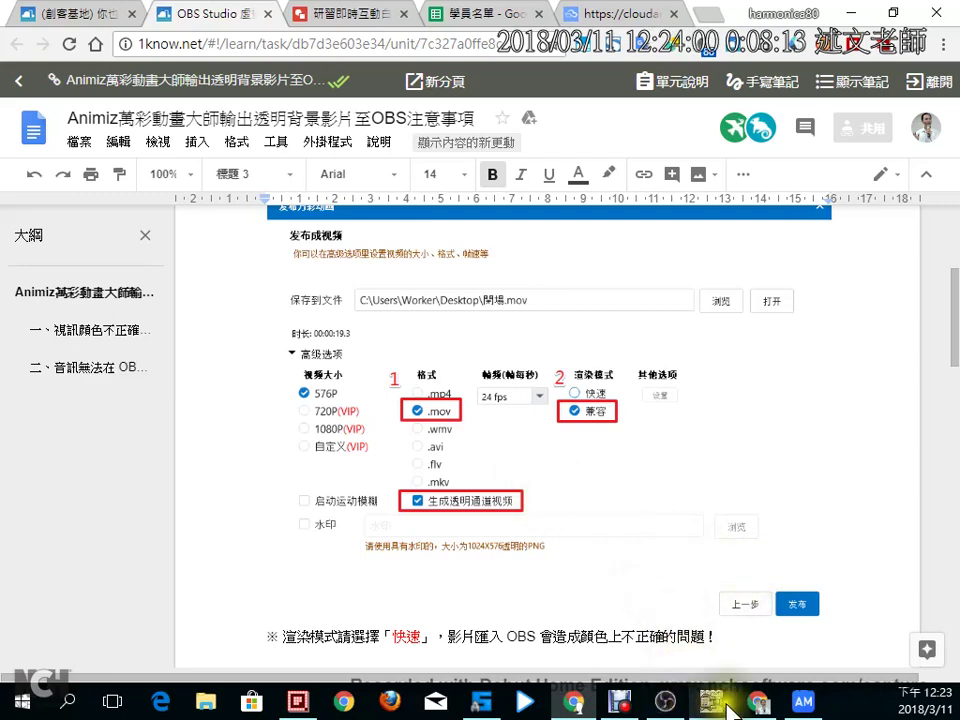
Switch to OBS Studio to view the virtual studio scene.
{"action": "left_click", "coordinate": [667, 704]}
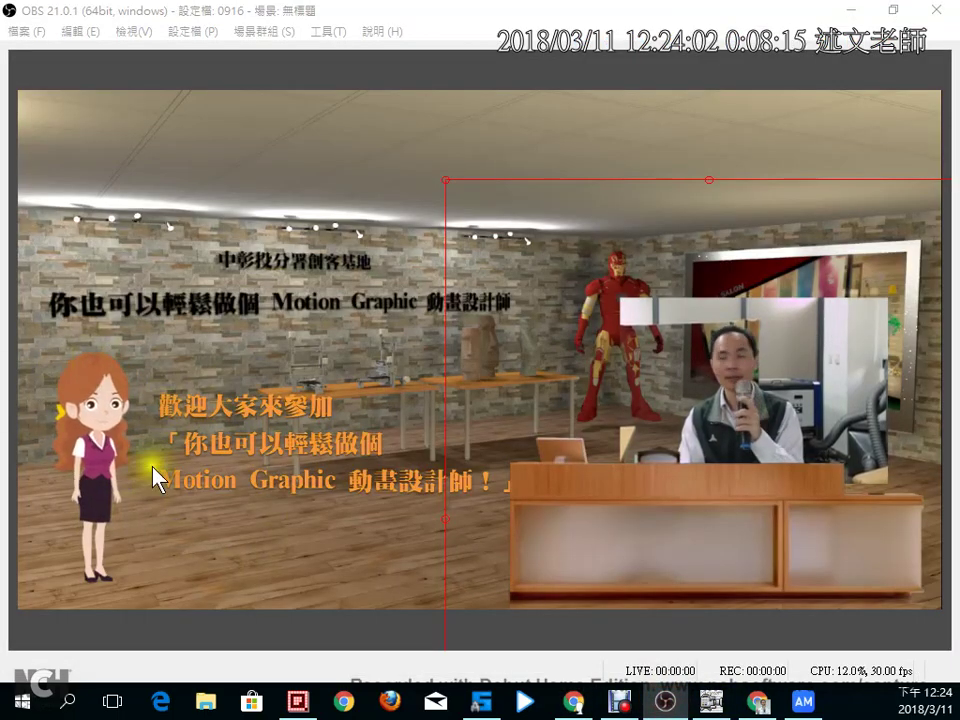